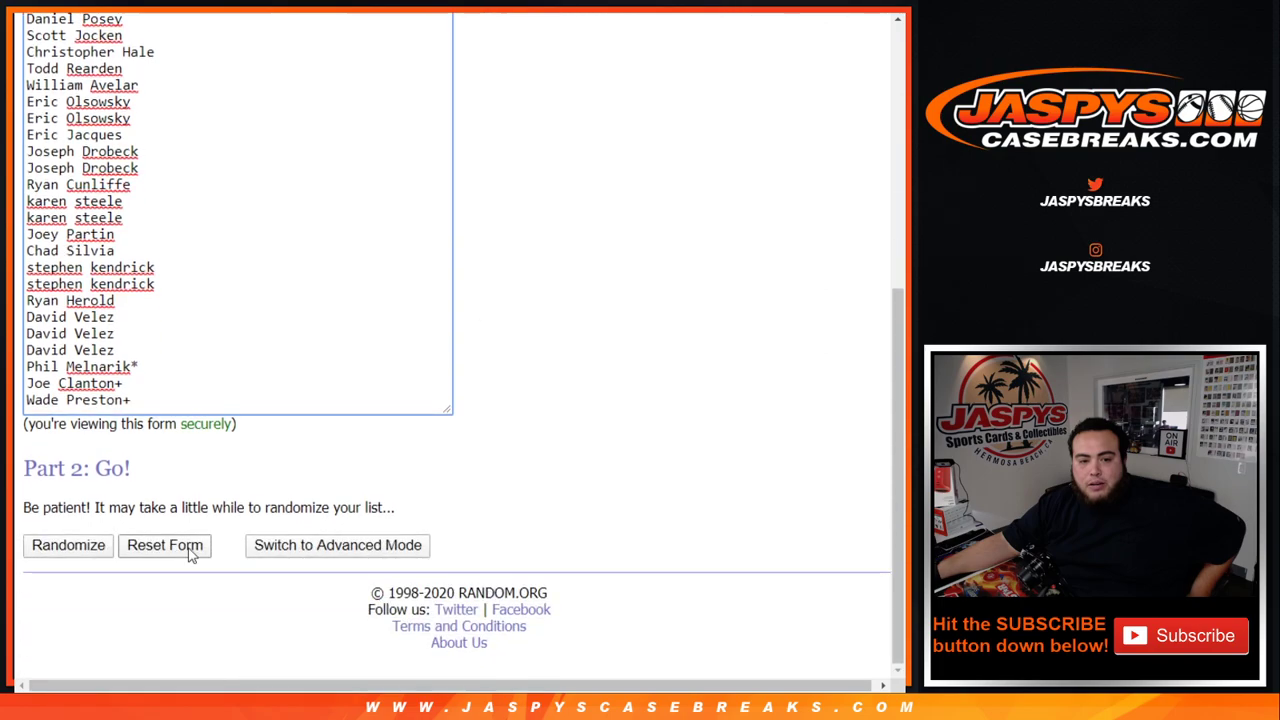
# Randomize the list of participant names six times and highlight the randomization count
pyautogui.click(80, 546)
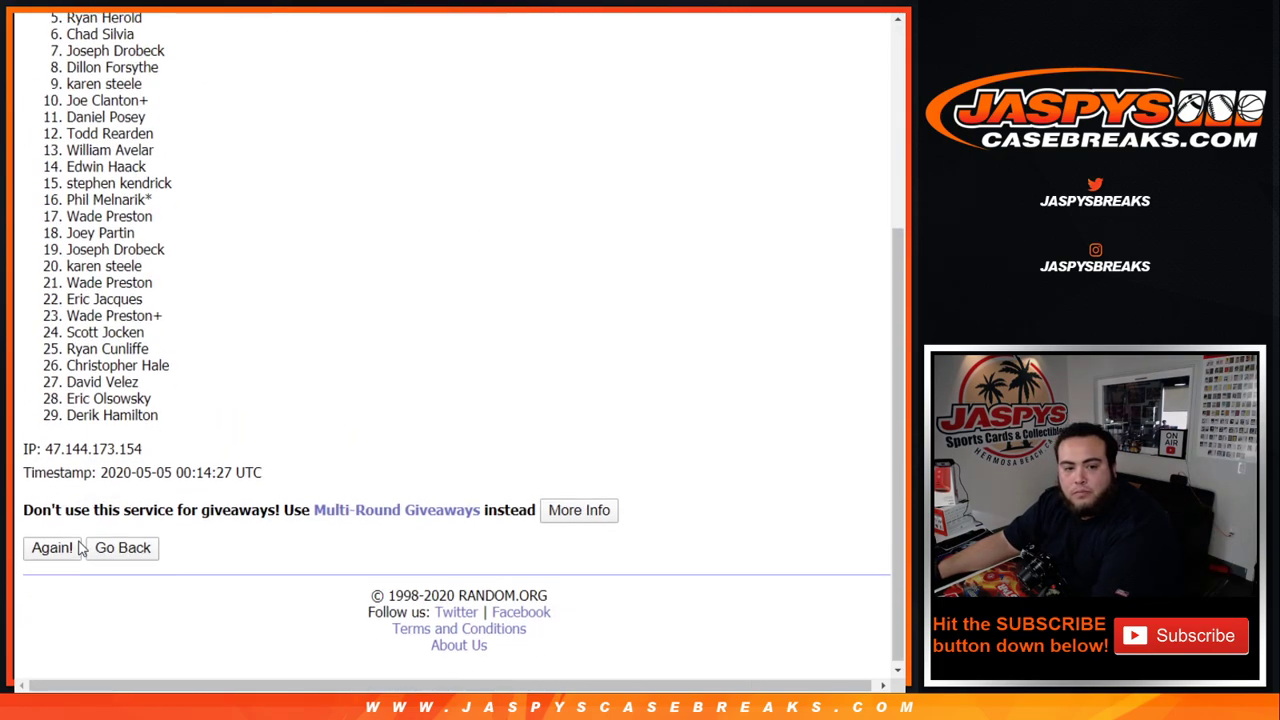
pyautogui.click(50, 545)
pyautogui.click(50, 545)
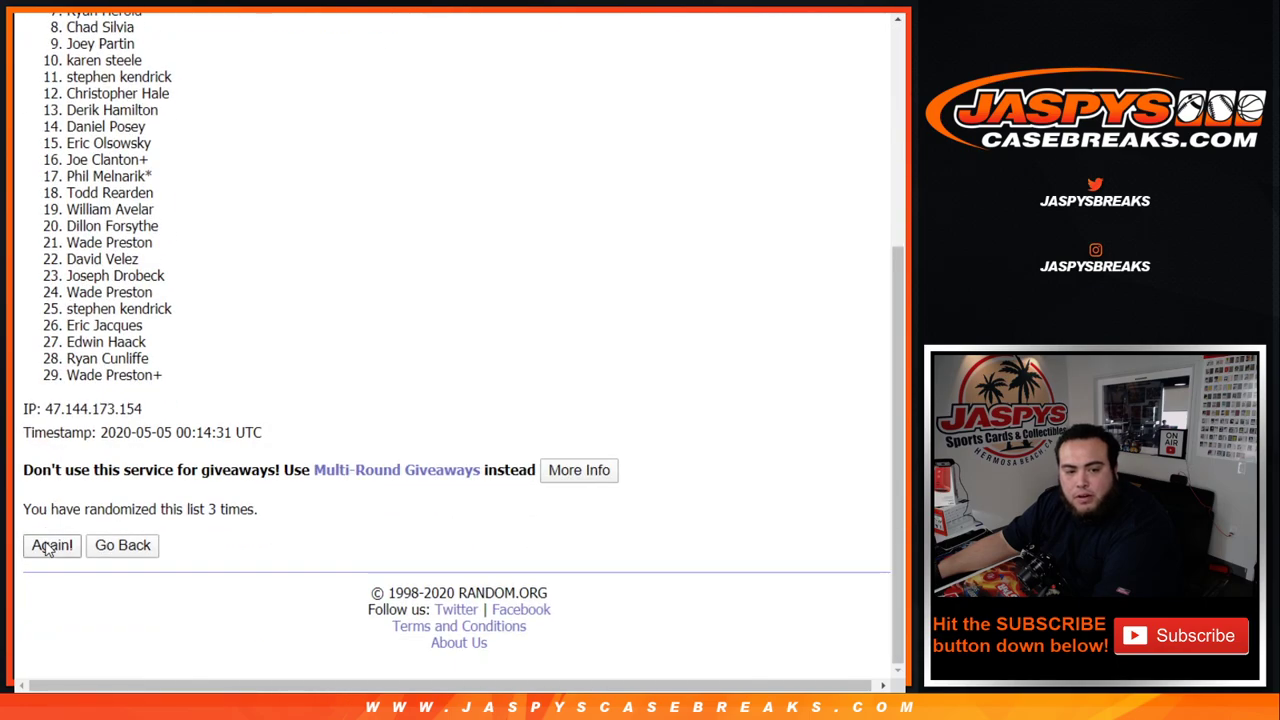
pyautogui.click(50, 545)
pyautogui.click(50, 545)
pyautogui.click(50, 545)
pyautogui.moveTo(200, 509); pyautogui.dragTo(355, 537)
# Copy all 29 randomized participant names into column A of the hockey repack break spreadsheet, starting at A1
pyautogui.scroll(3, 170, 297)
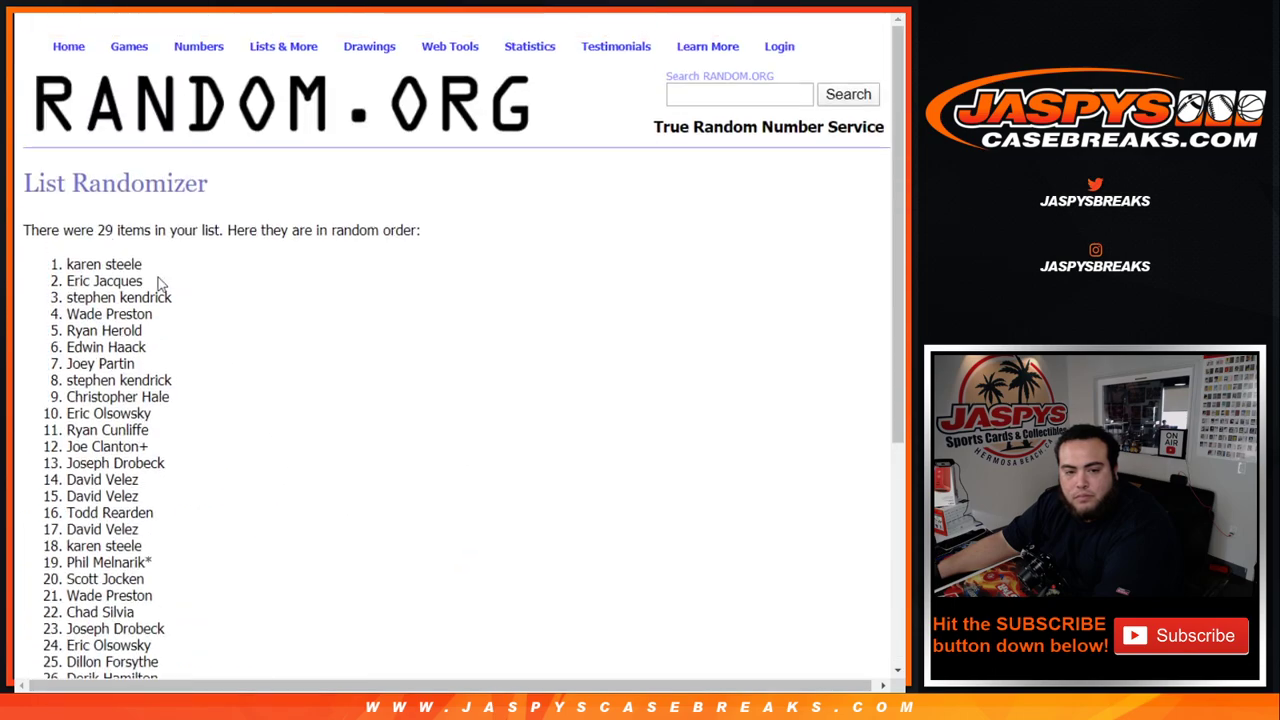
pyautogui.scroll(-4, 204, 280)
pyautogui.moveTo(22, 258); pyautogui.dragTo(222, 386)
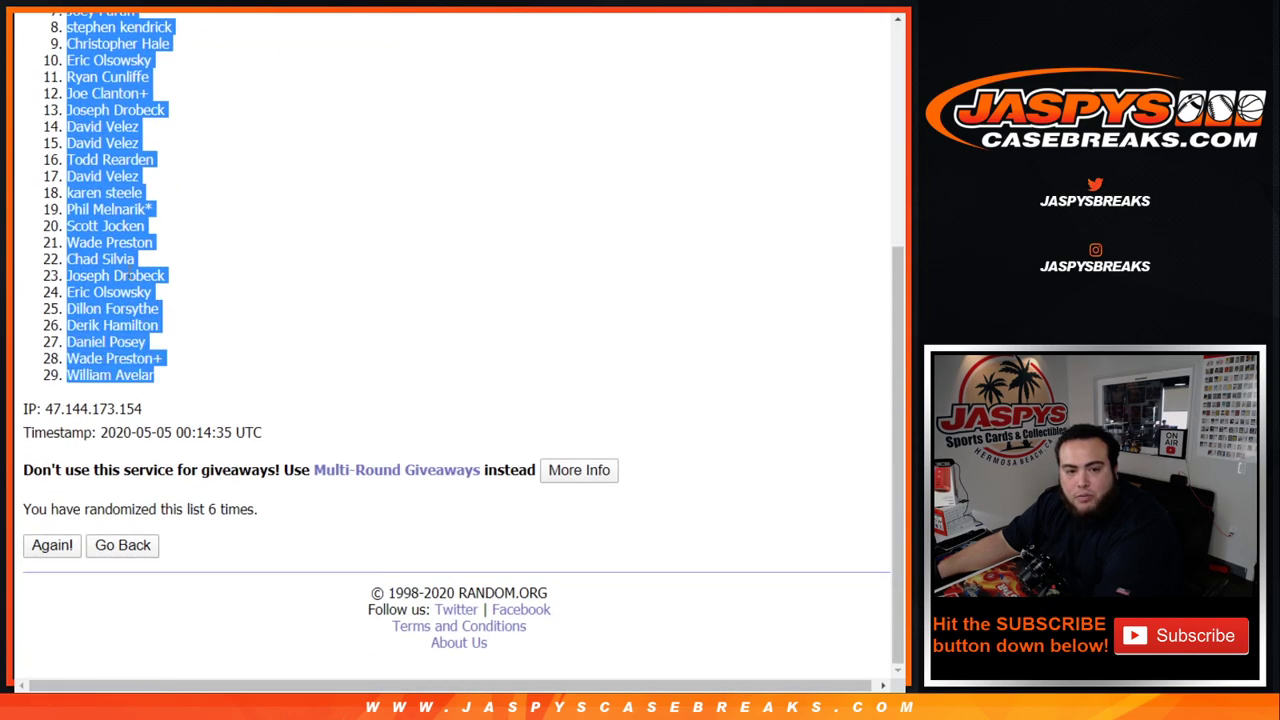
pyautogui.hotkey('ctrl', 'c')
pyautogui.hotkey('ctrl', 'Tab')
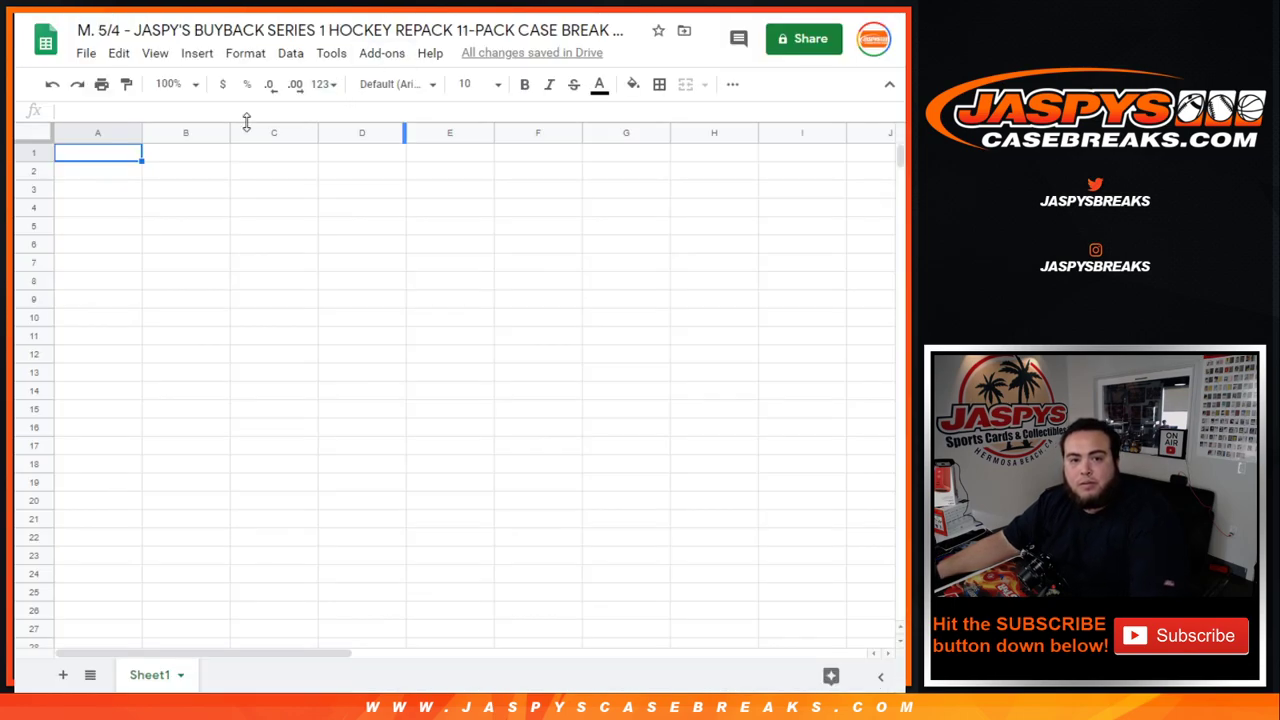
pyautogui.hotkey('ctrl', 'v')
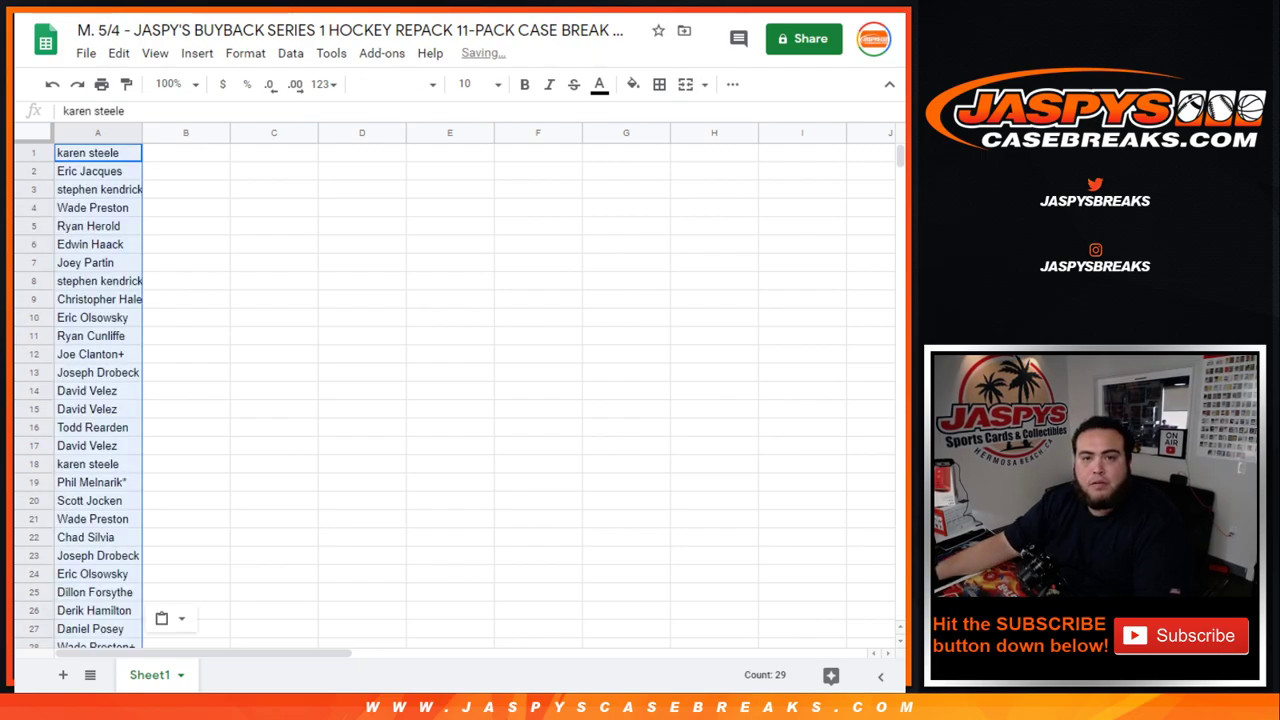
# Switch to the hockey team list in the List Randomizer, randomize it six times and highlight the randomization count
pyautogui.hotkey('ctrl', 'Tab')
pyautogui.hotkey('ctrl', 'Tab')
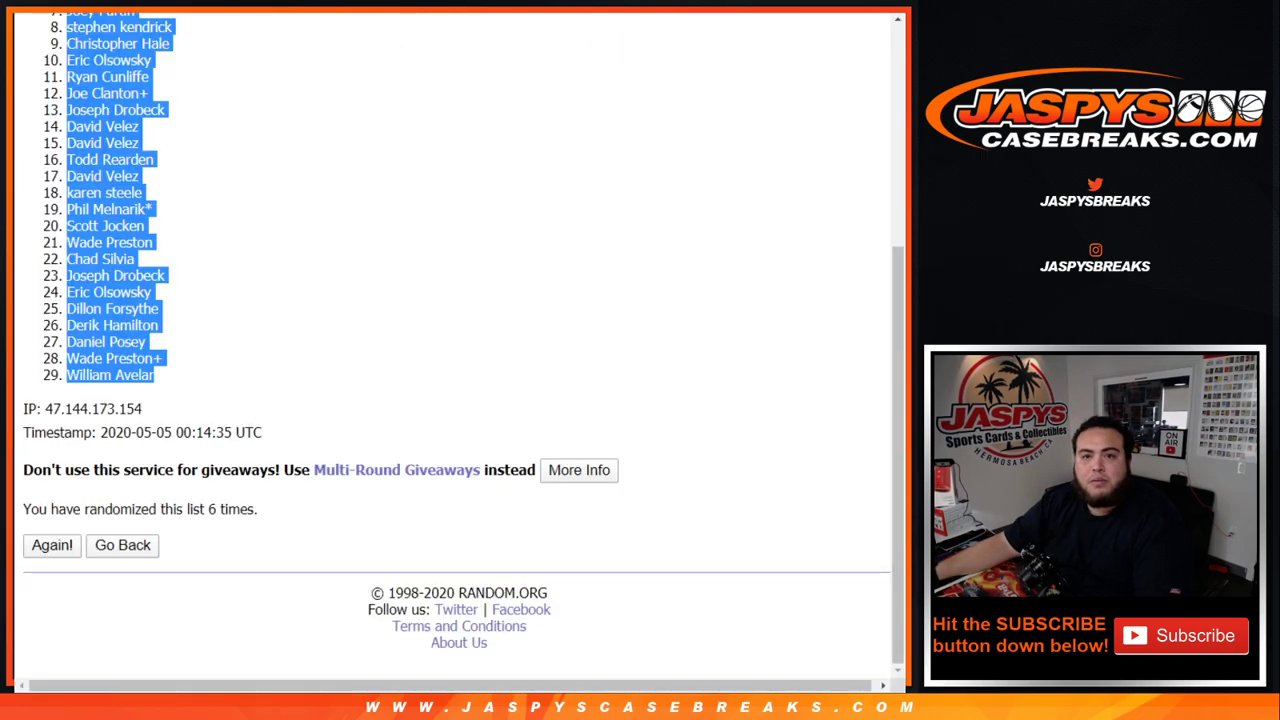
pyautogui.hotkey('ctrl', 'Tab')
pyautogui.scroll(-4, 223, 457)
pyautogui.scroll(-1, 226, 269)
pyautogui.click(93, 541)
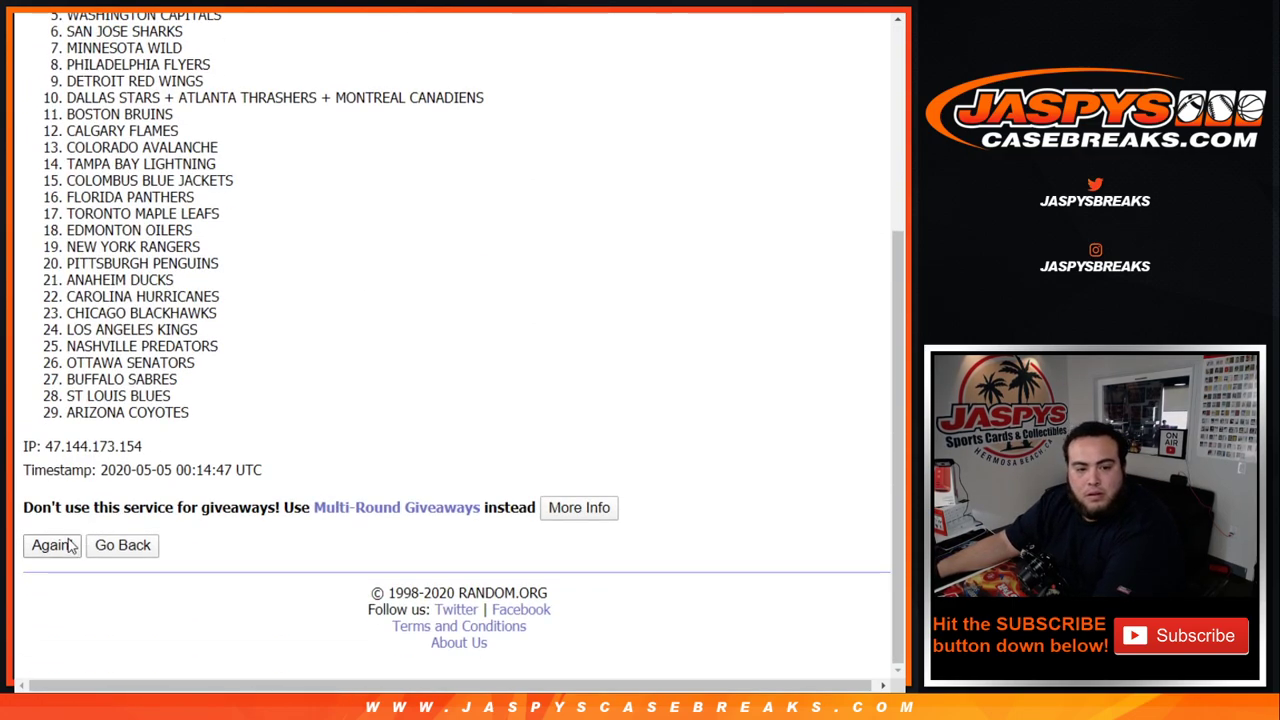
pyautogui.click(64, 546)
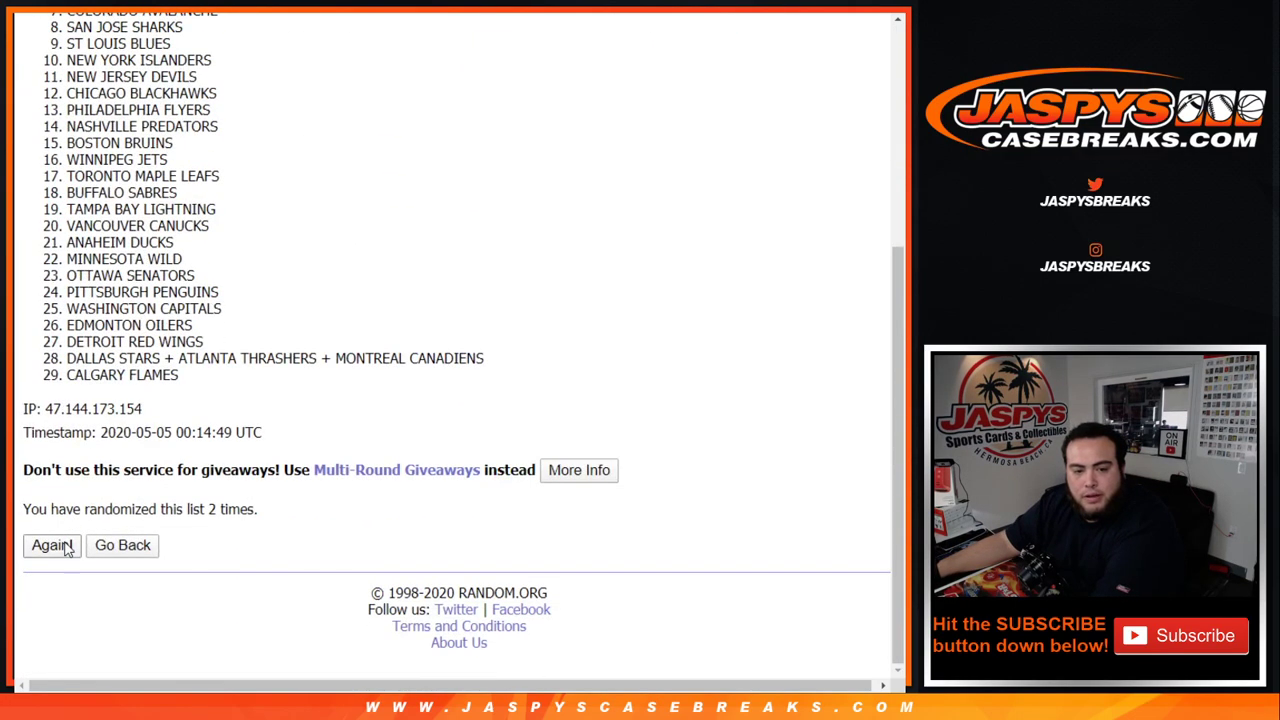
pyautogui.click(64, 546)
pyautogui.click(64, 546)
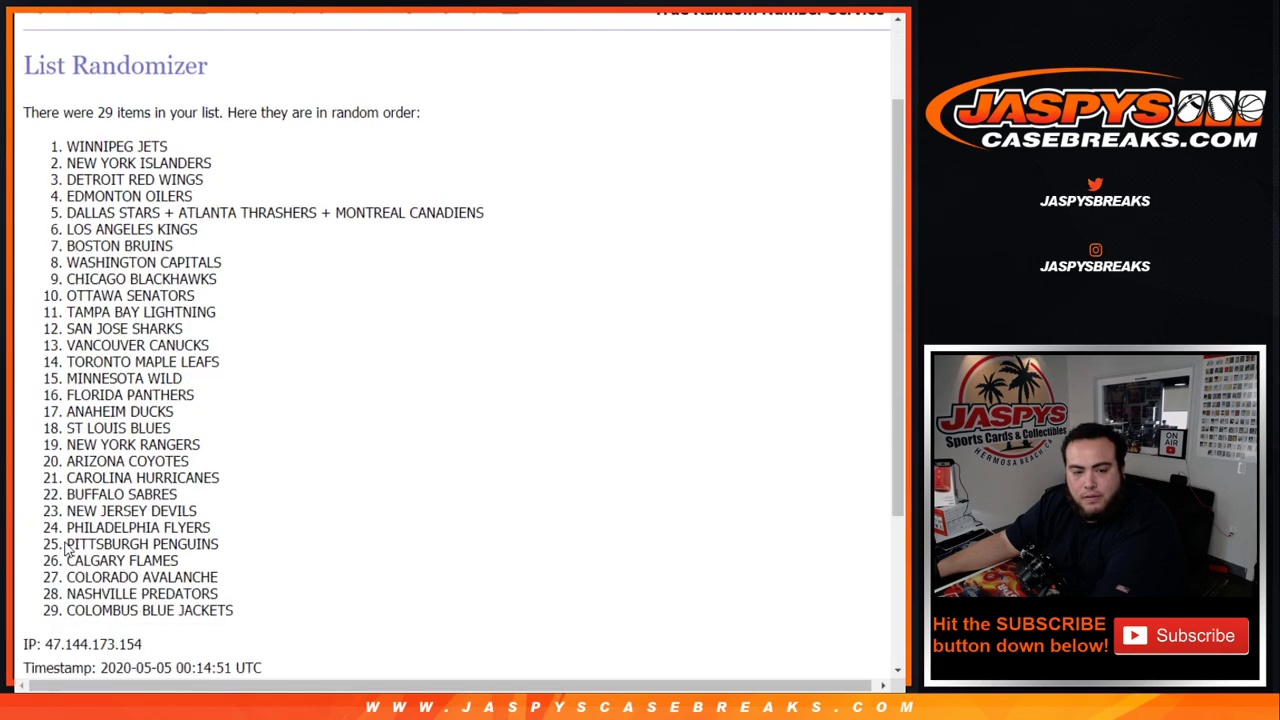
pyautogui.click(64, 546)
pyautogui.click(55, 545)
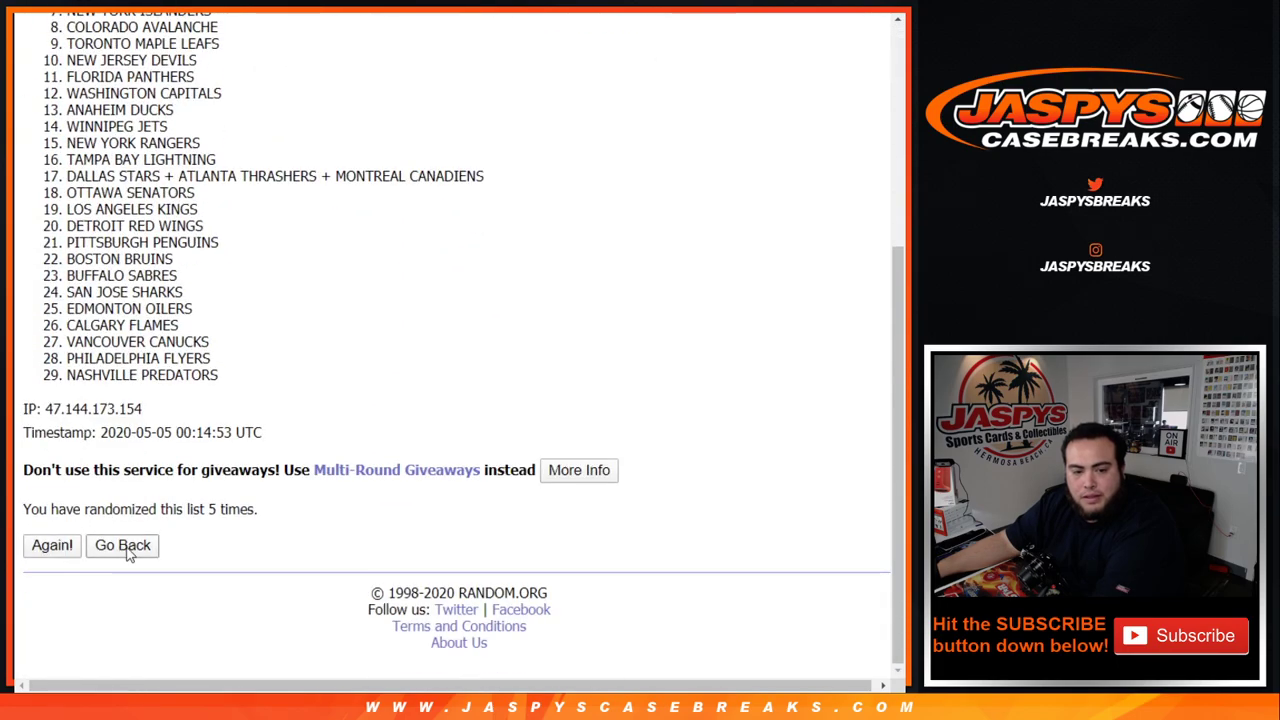
pyautogui.moveTo(207, 510); pyautogui.dragTo(290, 517)
# Copy all 29 randomized hockey teams into column B of the spreadsheet beside the names, starting at B1
pyautogui.scroll(4, 290, 517)
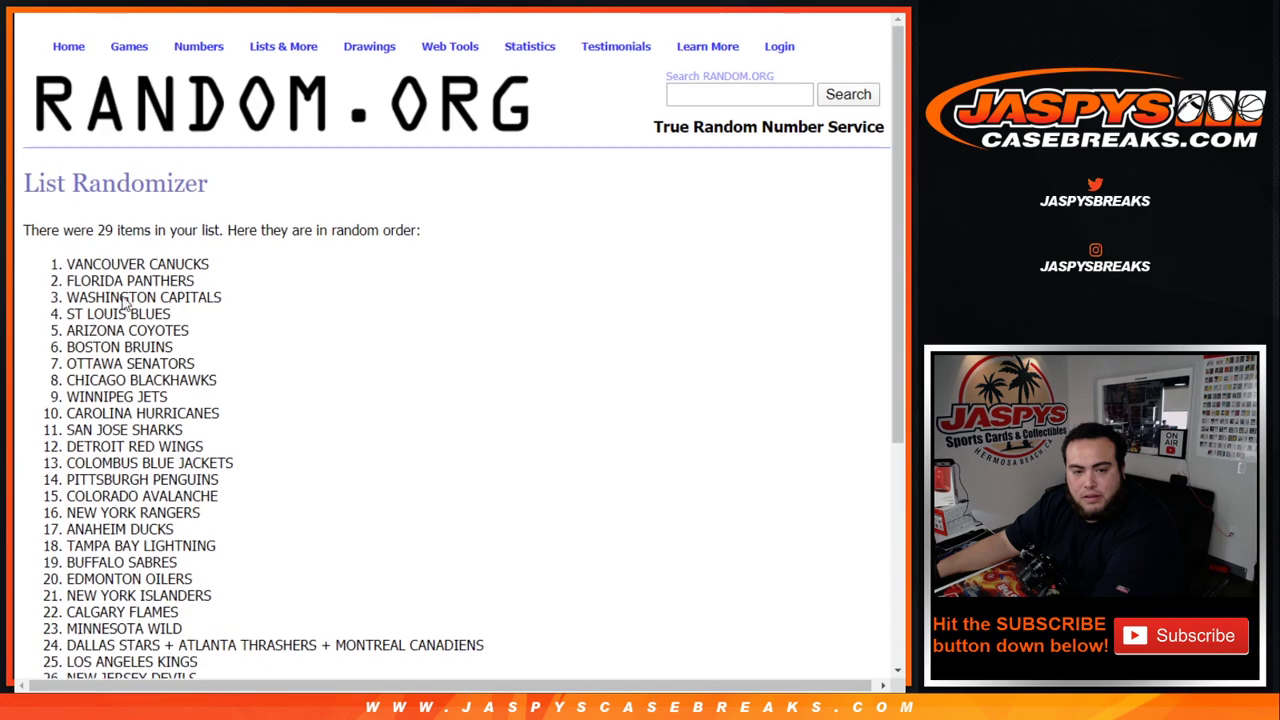
pyautogui.moveTo(40, 264); pyautogui.dragTo(252, 392)
pyautogui.scroll(-3, 252, 392)
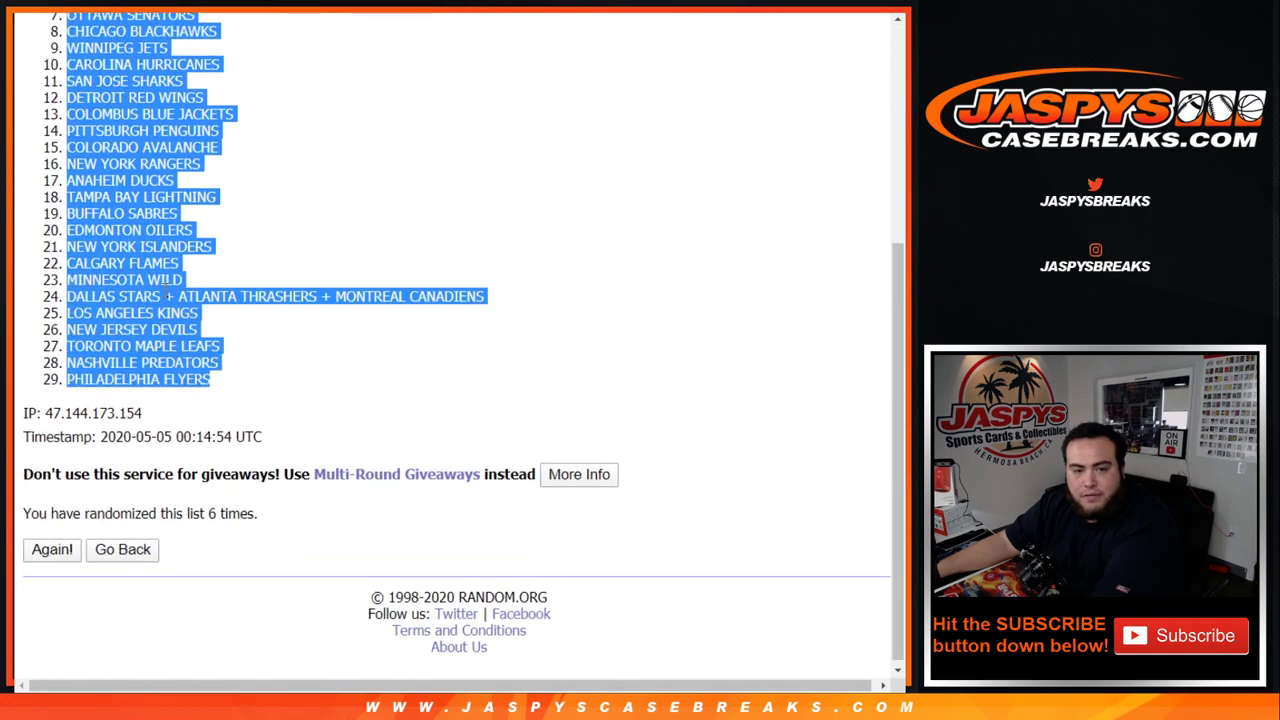
pyautogui.hotkey('alt', 'Tab')
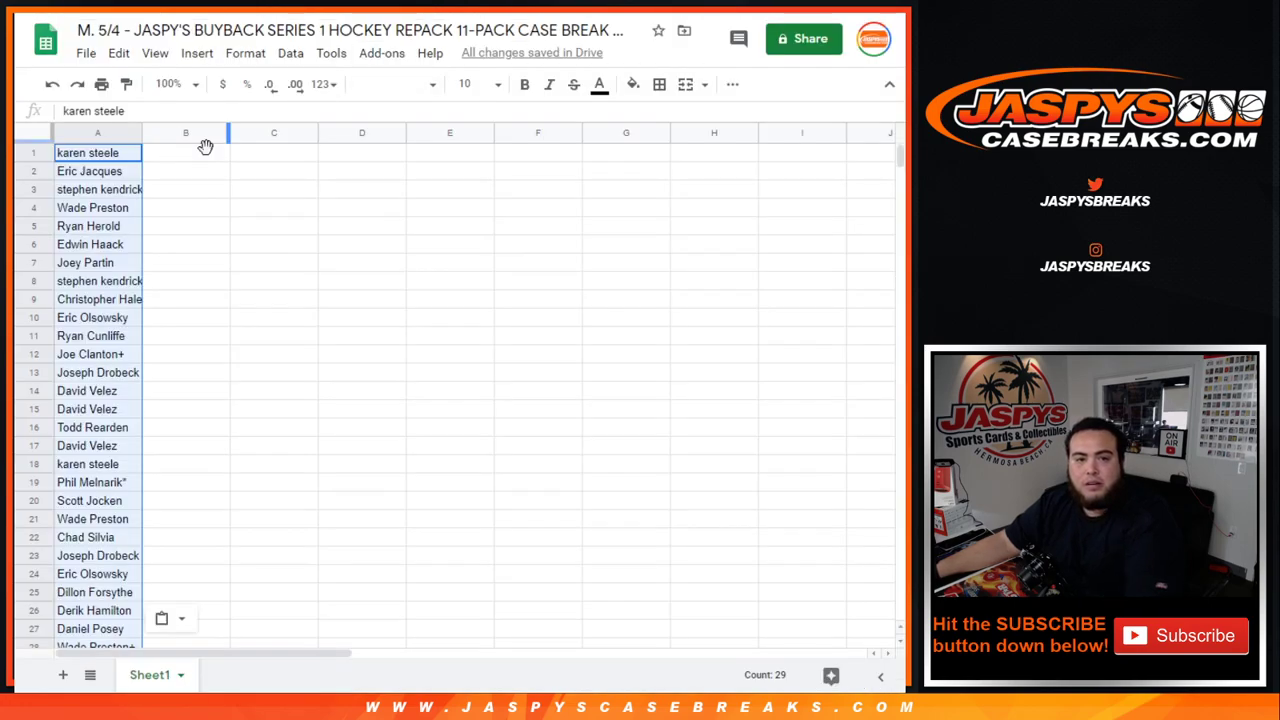
pyautogui.click(180, 157)
pyautogui.hotkey('ctrl', 'v')
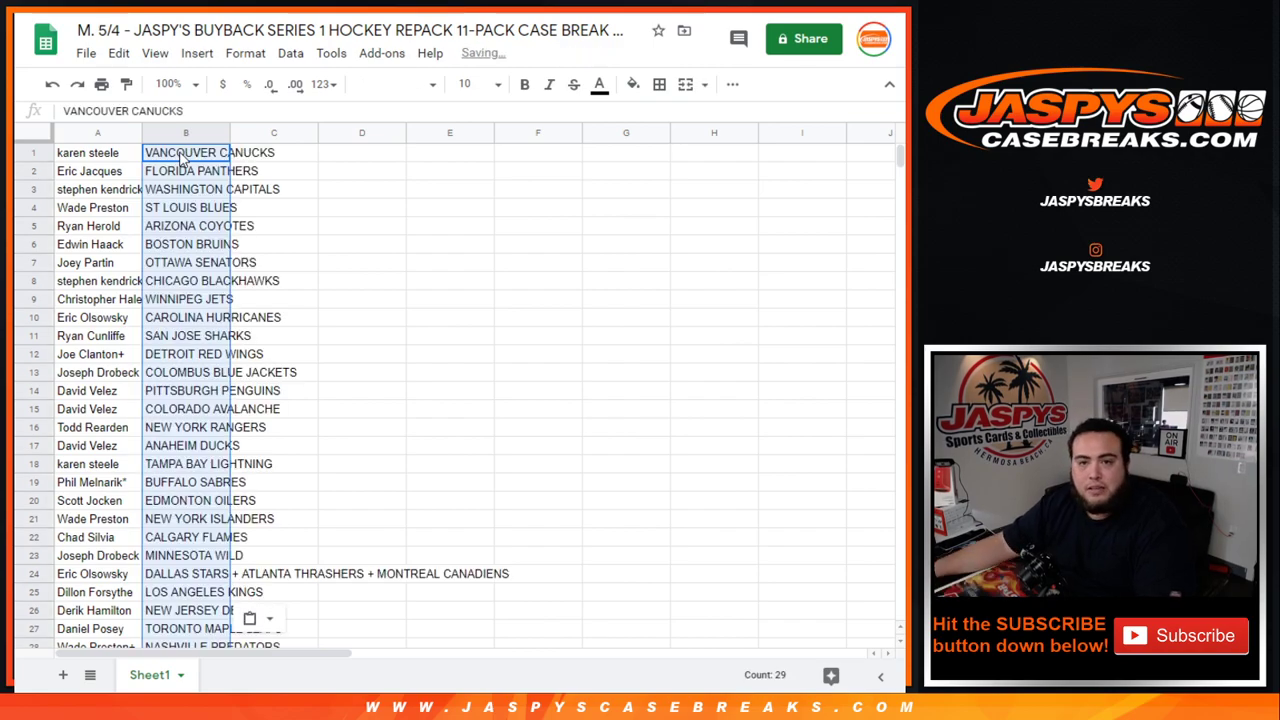
# Randomize the list of numbers 2 to 10 six times and highlight the first number in the resulting order
pyautogui.hotkey('alt', 'Tab')
pyautogui.hotkey('alt', 'Left')
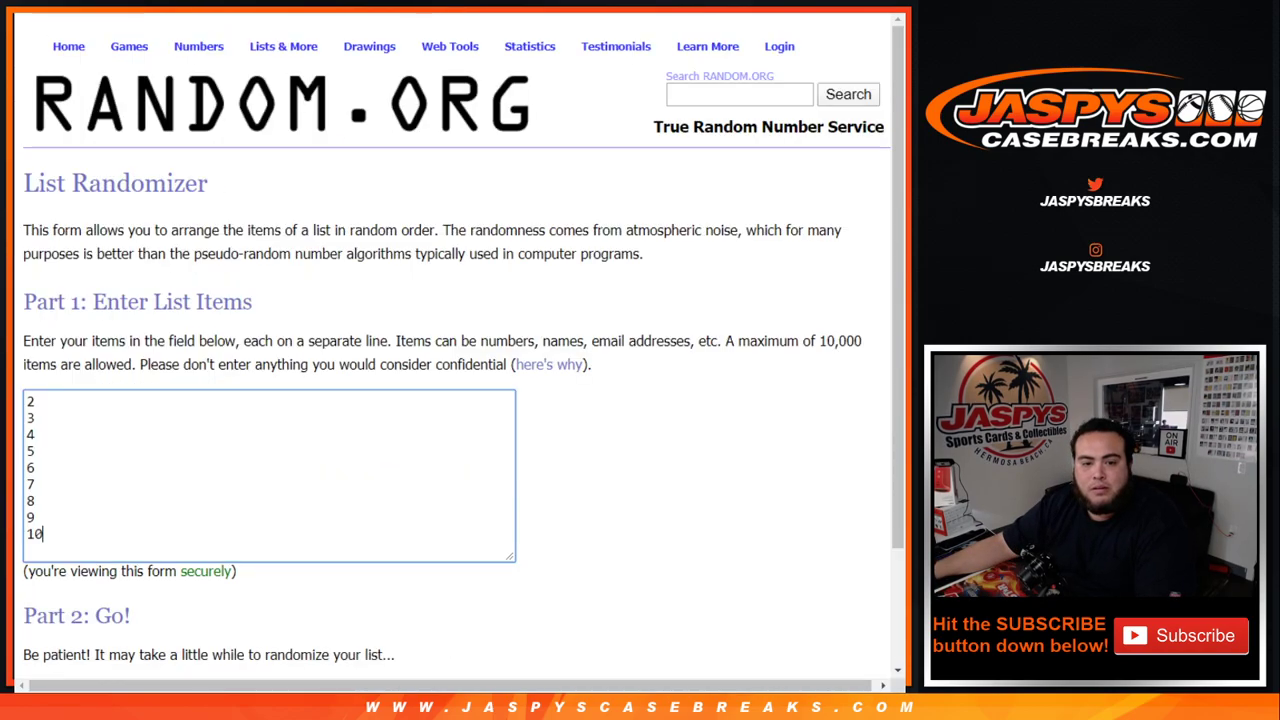
pyautogui.scroll(-3, 160, 486)
pyautogui.click(56, 548)
pyautogui.click(50, 535)
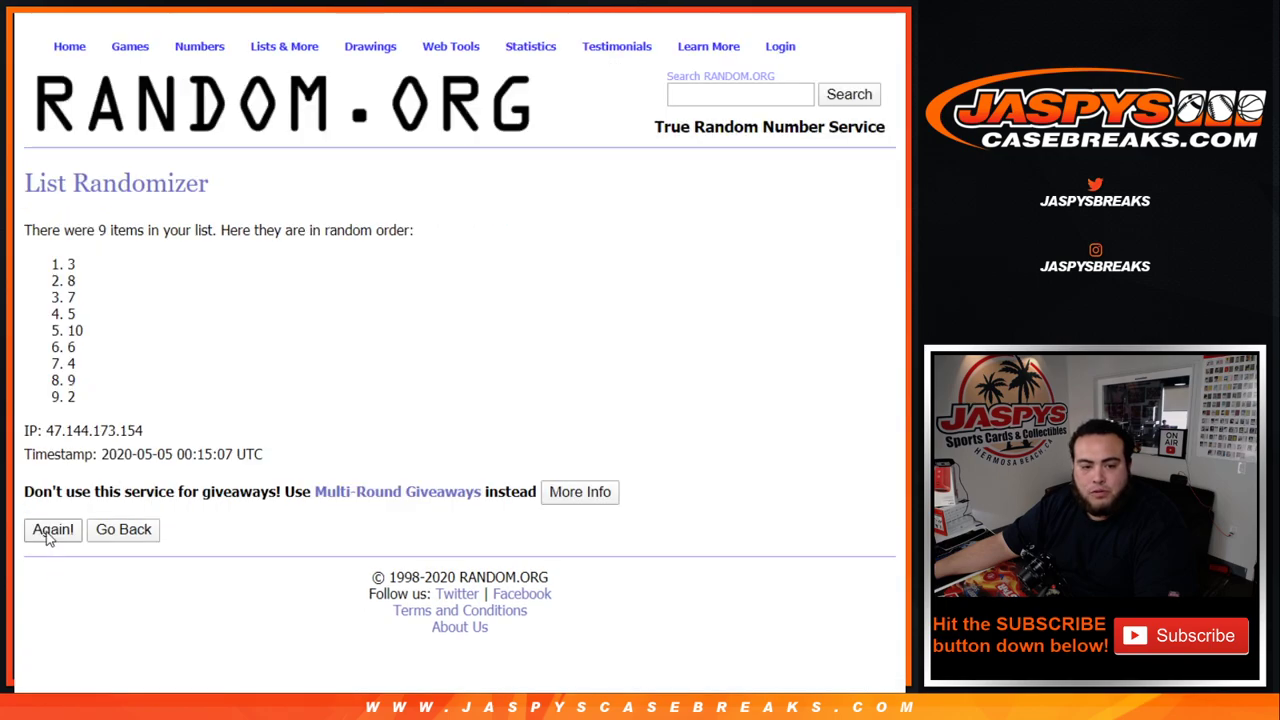
pyautogui.click(52, 567)
pyautogui.click(54, 570)
pyautogui.click(54, 570)
pyautogui.moveTo(207, 531); pyautogui.dragTo(286, 535)
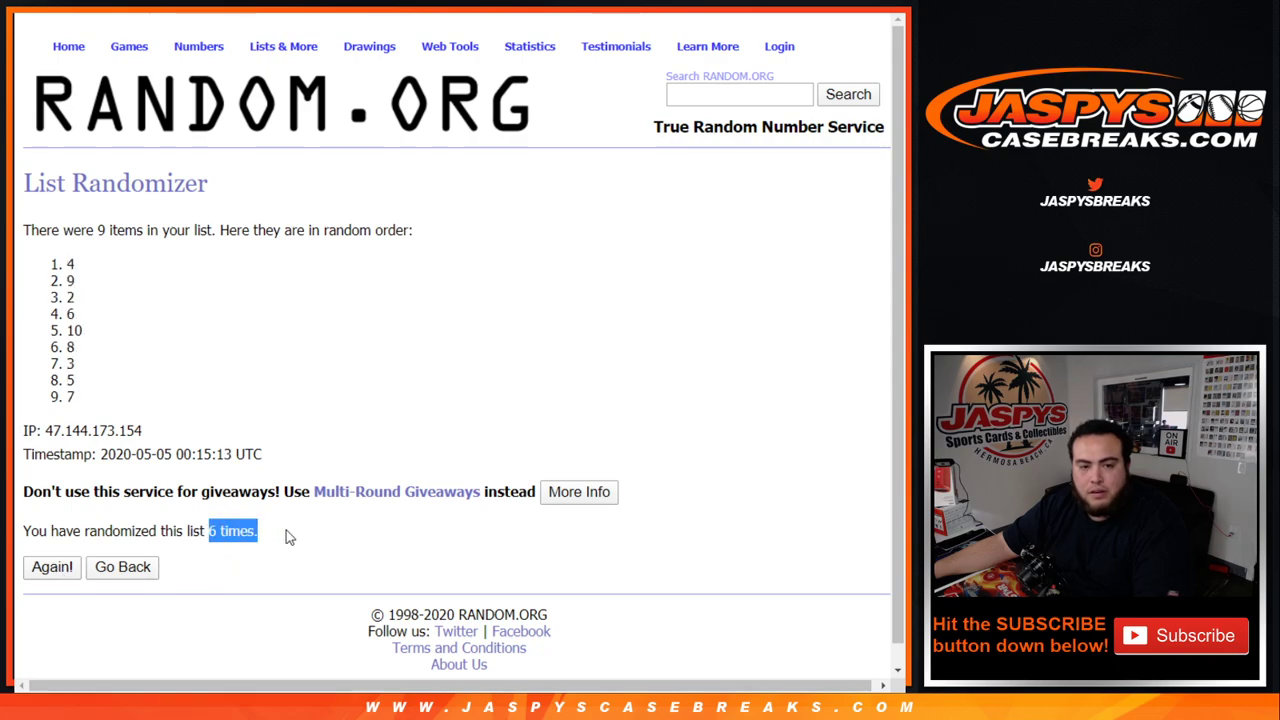
pyautogui.moveTo(33, 257); pyautogui.dragTo(140, 273)
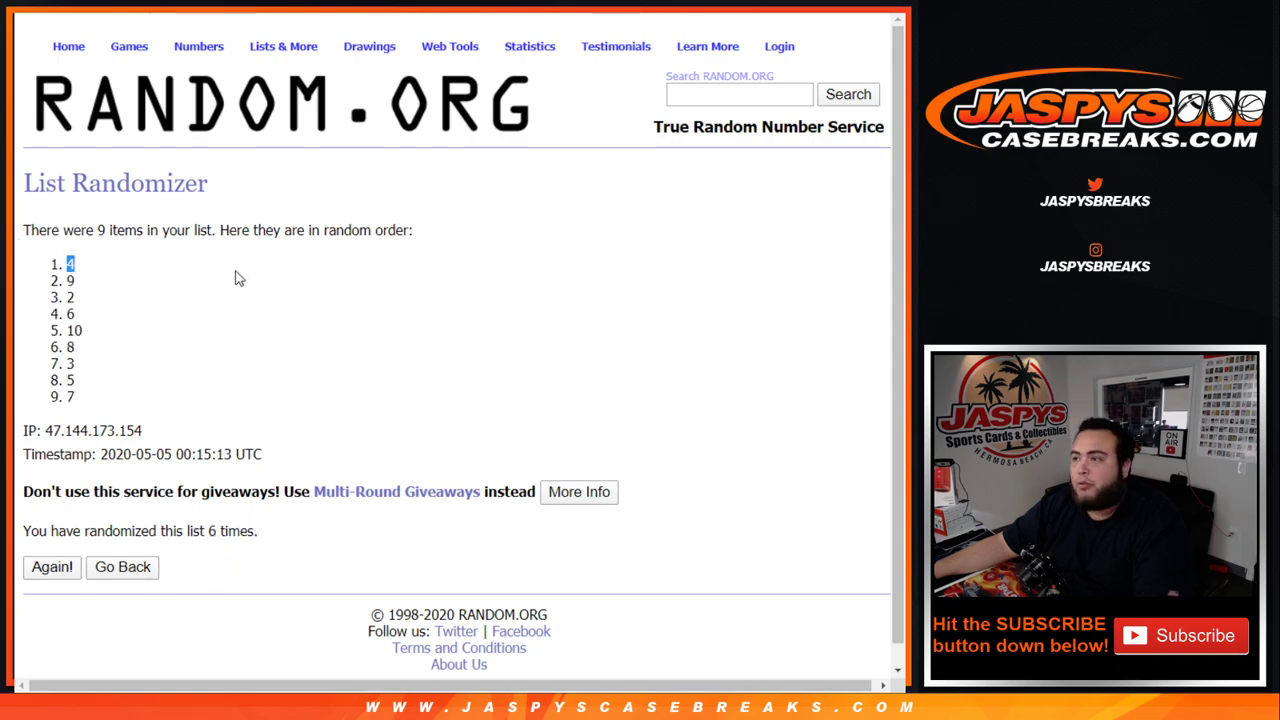
# Set the font size of the whole spreadsheet to 14 and fit columns A and B to their contents
pyautogui.hotkey('ctrl', 'Tab')
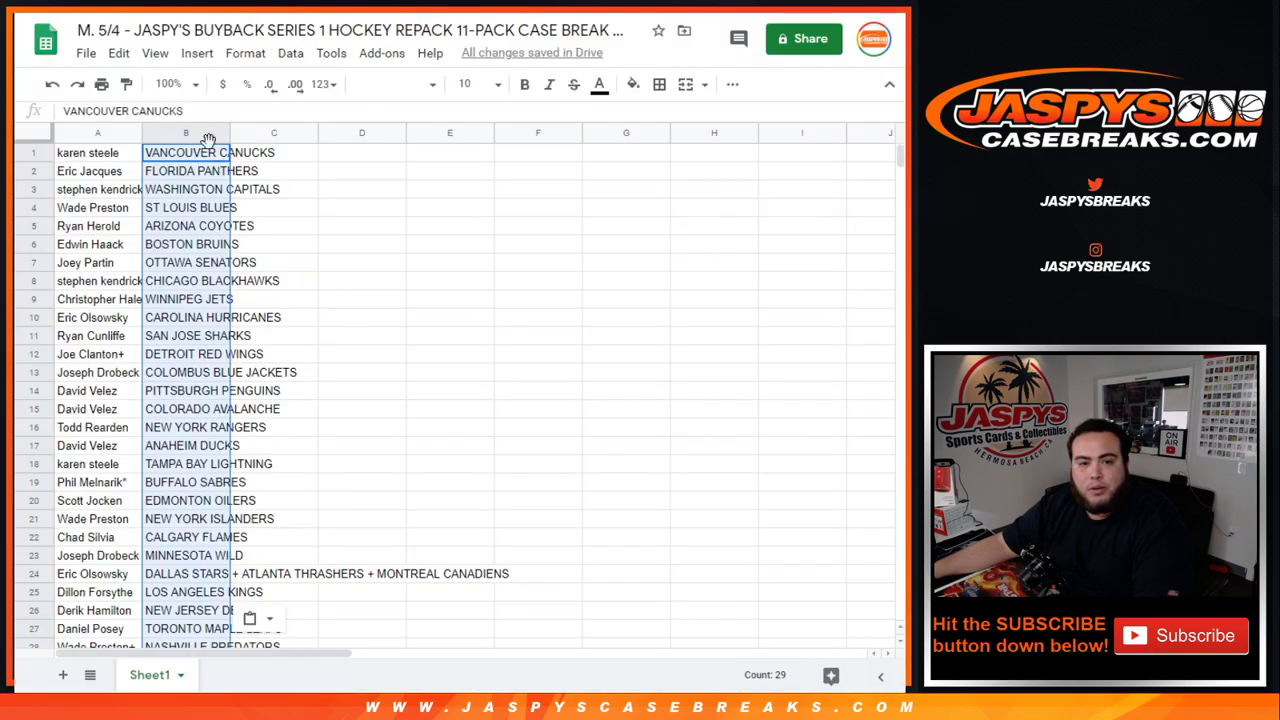
pyautogui.click(28, 137)
pyautogui.click(497, 84)
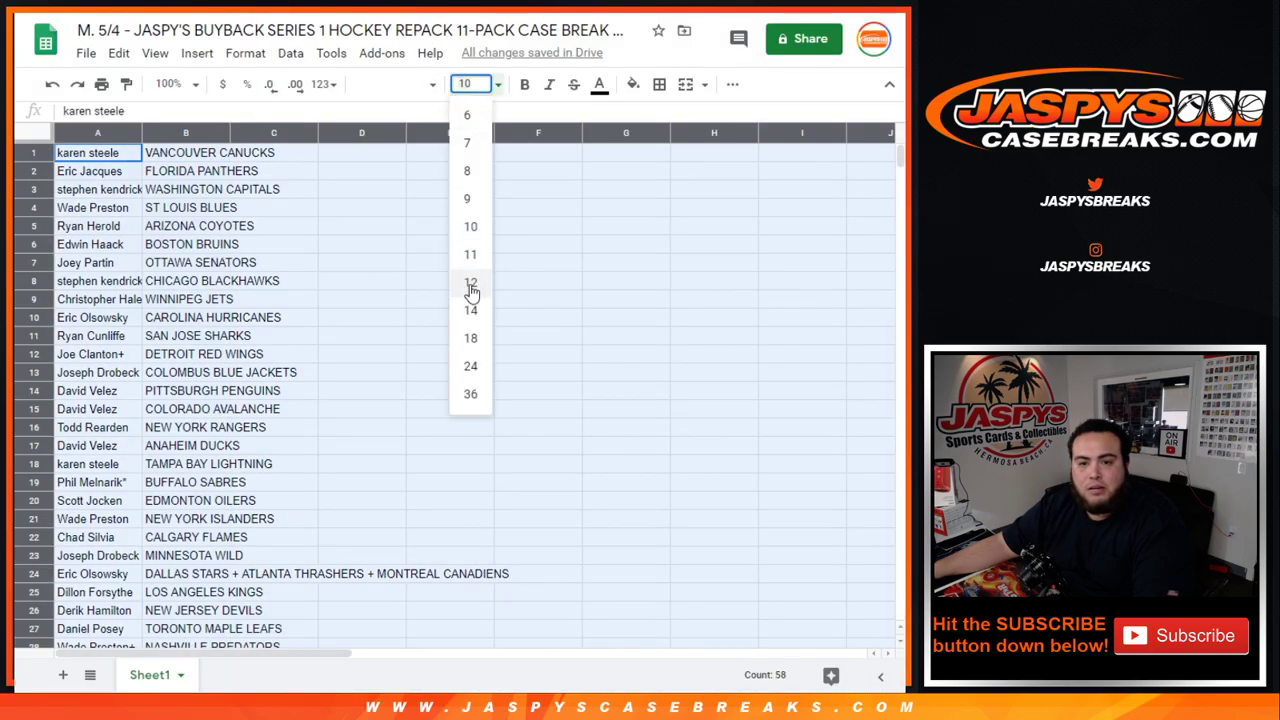
pyautogui.write('14')
pyautogui.press('Return')
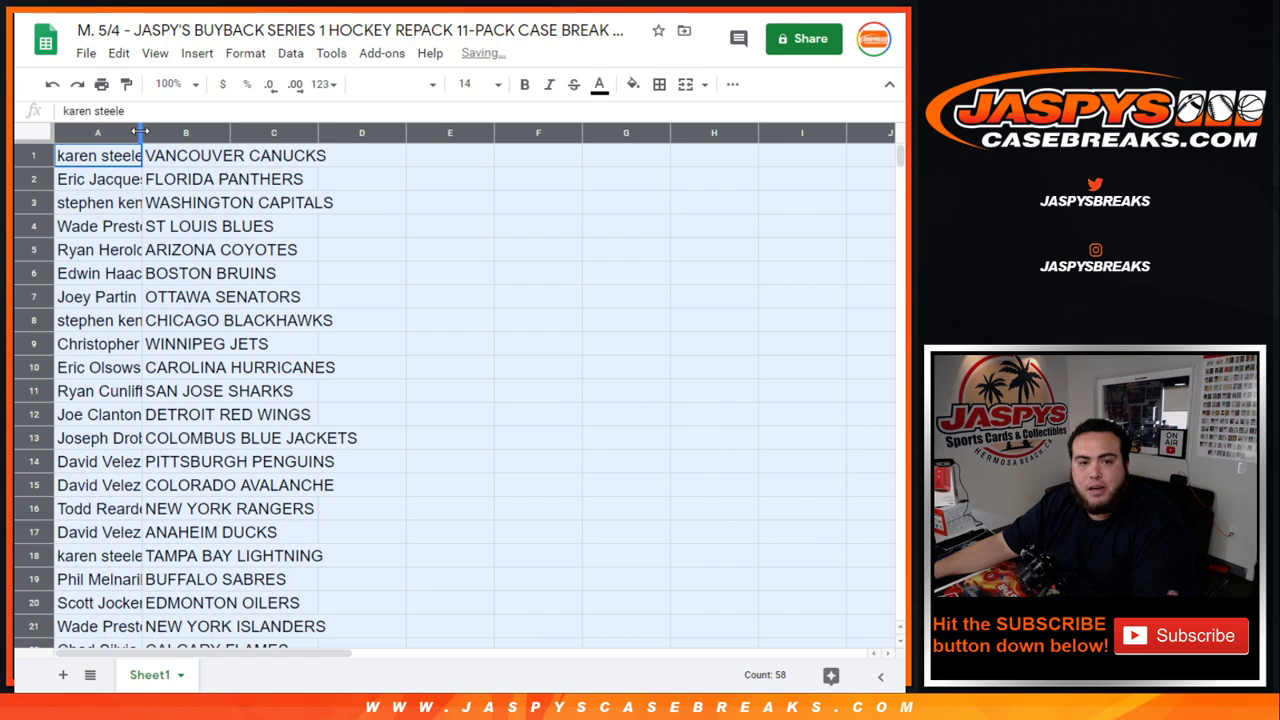
# Go through the participant and team pairings one row at a time, from row 1 to row 12
pyautogui.click(33, 158)
pyautogui.click(36, 179)
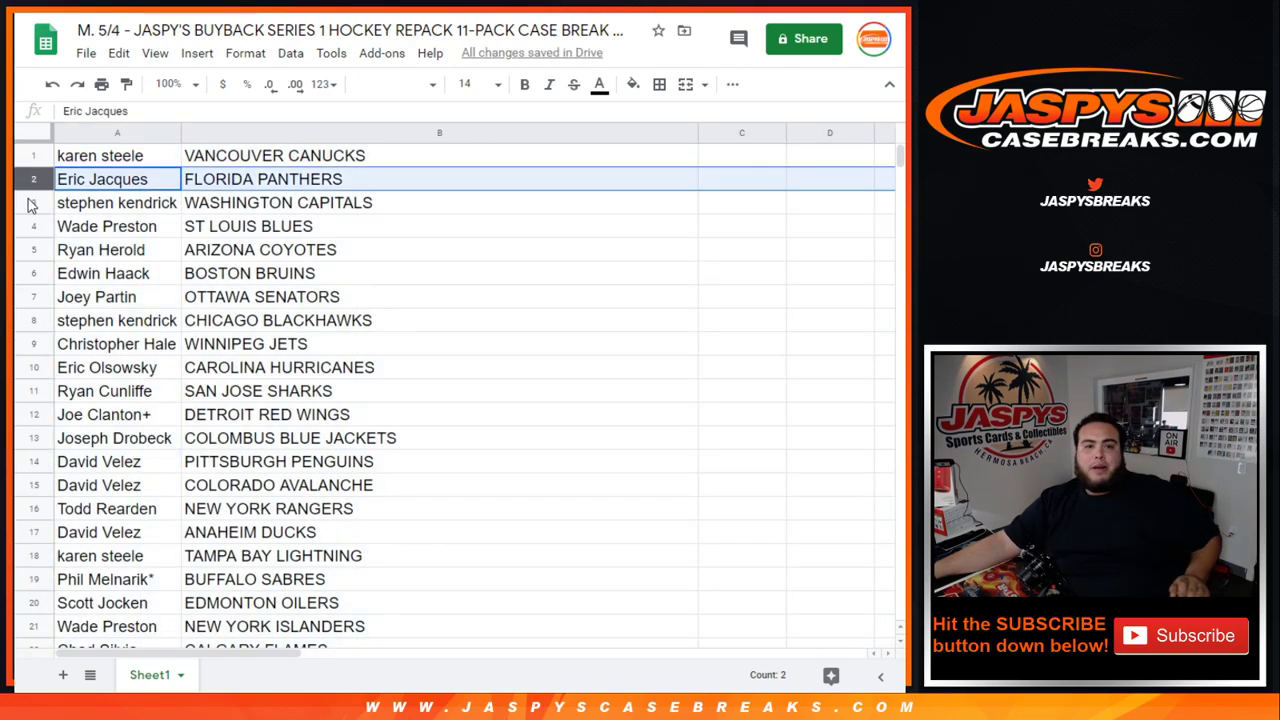
pyautogui.click(29, 200)
pyautogui.click(33, 226)
pyautogui.click(34, 250)
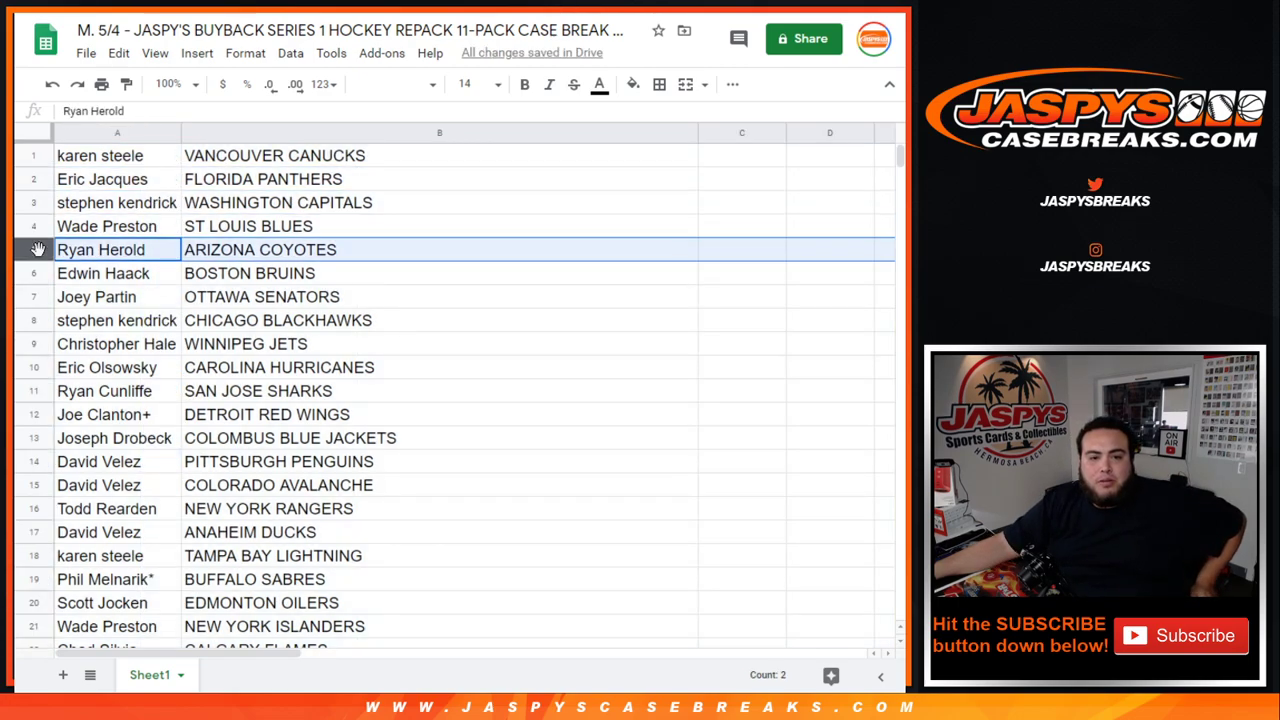
pyautogui.click(34, 273)
pyautogui.click(33, 297)
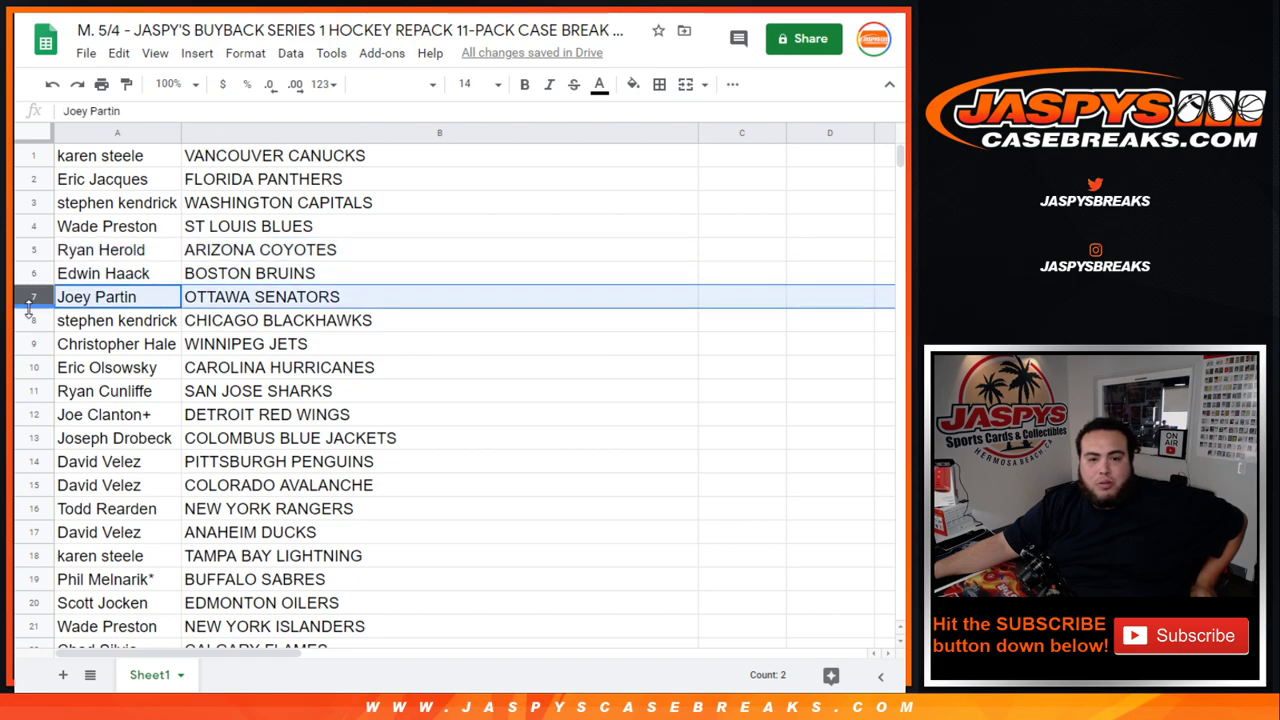
pyautogui.click(30, 319)
pyautogui.click(33, 343)
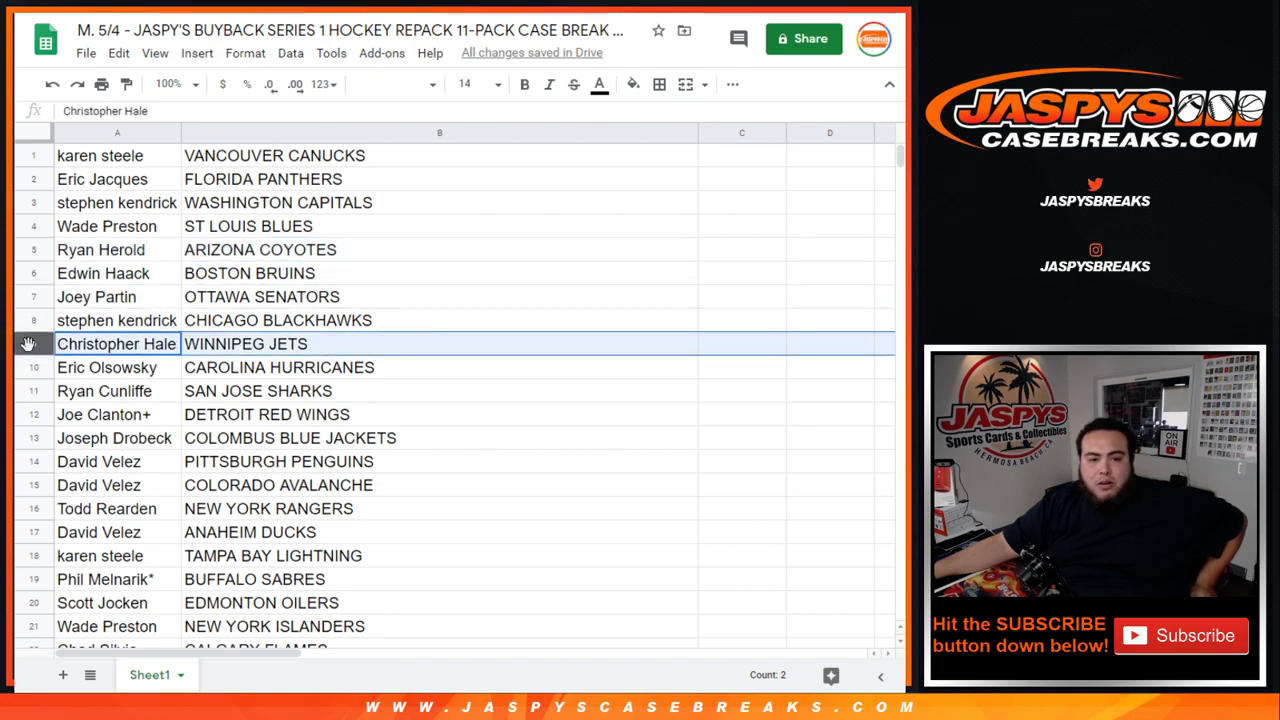
pyautogui.click(33, 368)
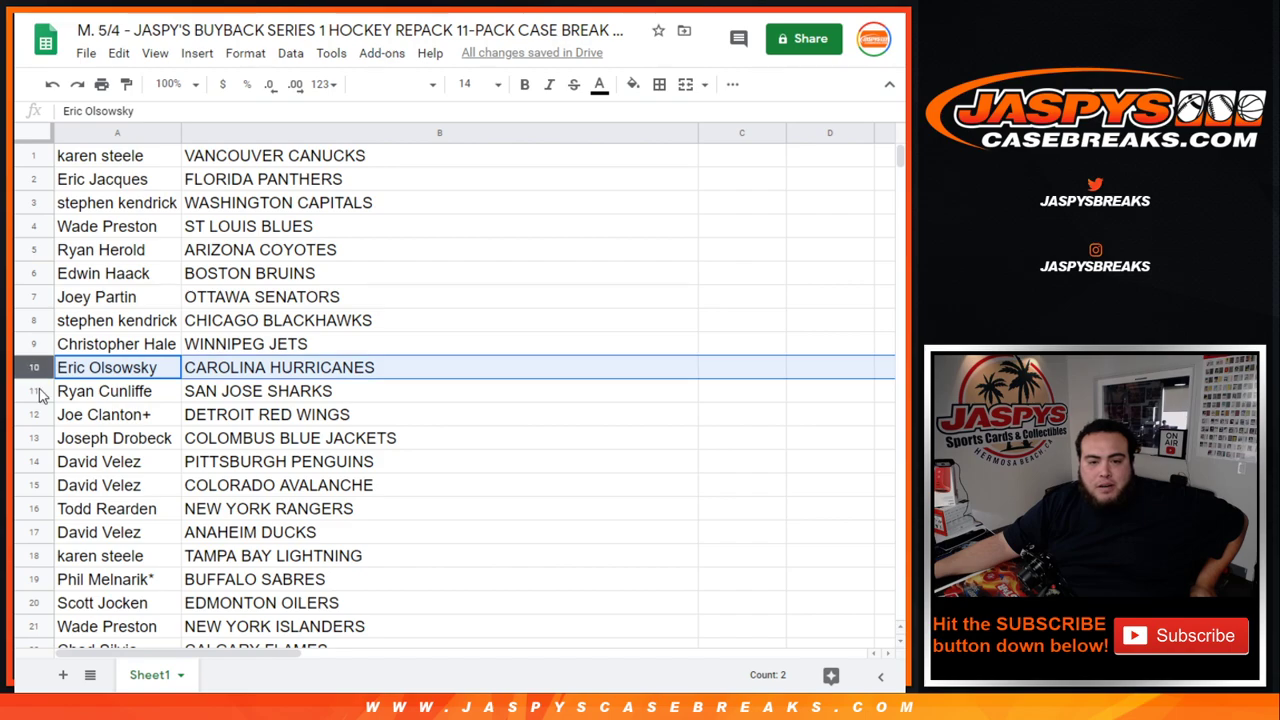
pyautogui.click(34, 391)
pyautogui.click(37, 414)
# Go through the remaining participant and team pairings one row at a time, from row 13 to row 29
pyautogui.scroll(-5, 300, 323)
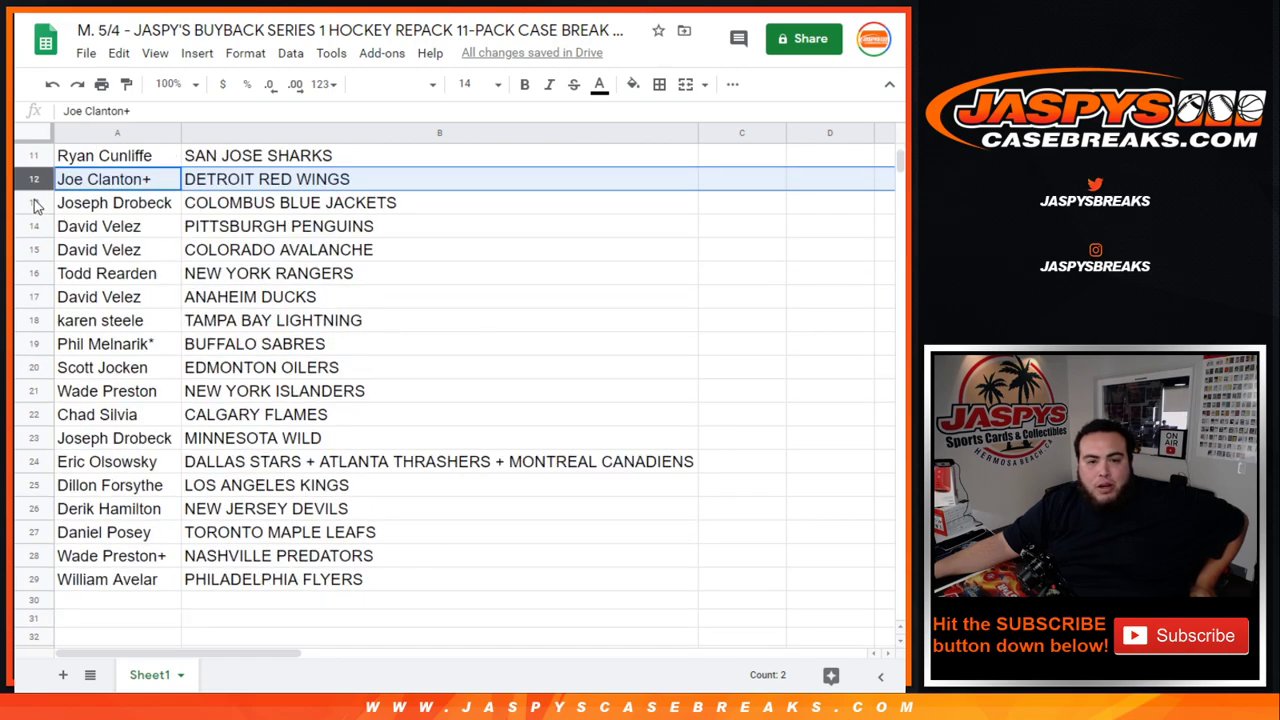
pyautogui.click(34, 202)
pyautogui.click(36, 226)
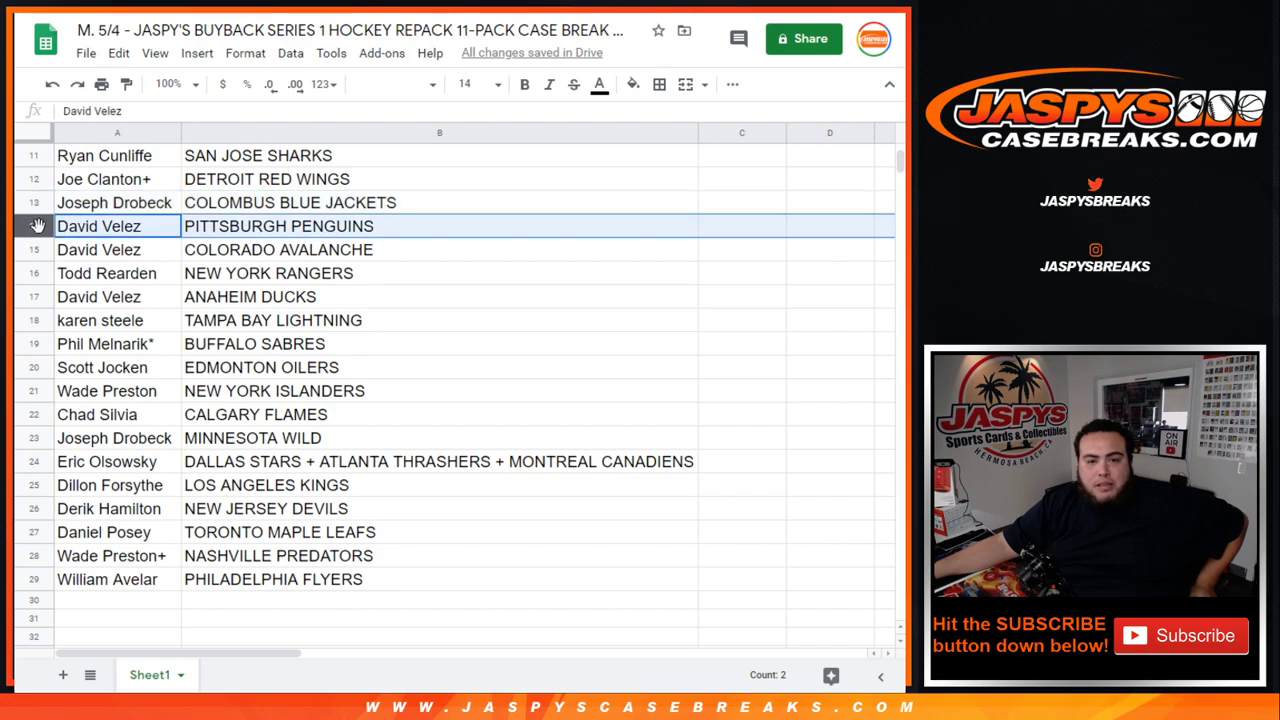
pyautogui.click(38, 250)
pyautogui.click(36, 273)
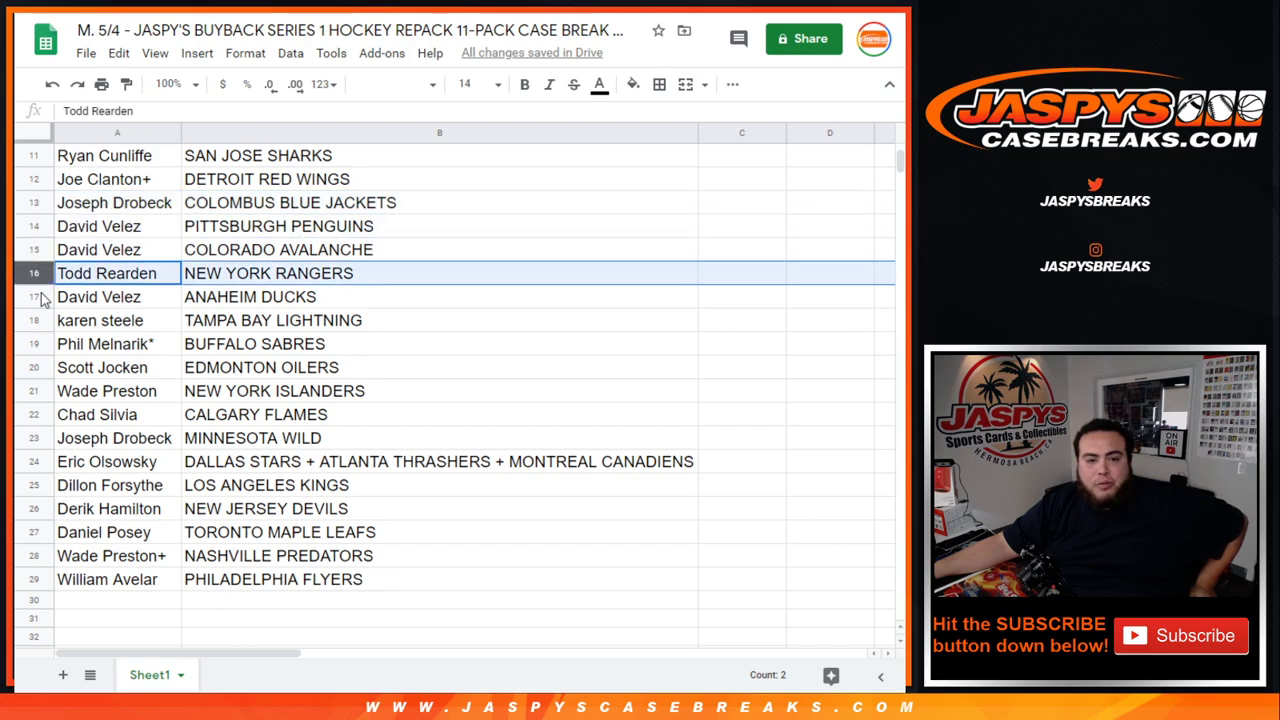
pyautogui.click(37, 297)
pyautogui.click(36, 320)
pyautogui.click(36, 344)
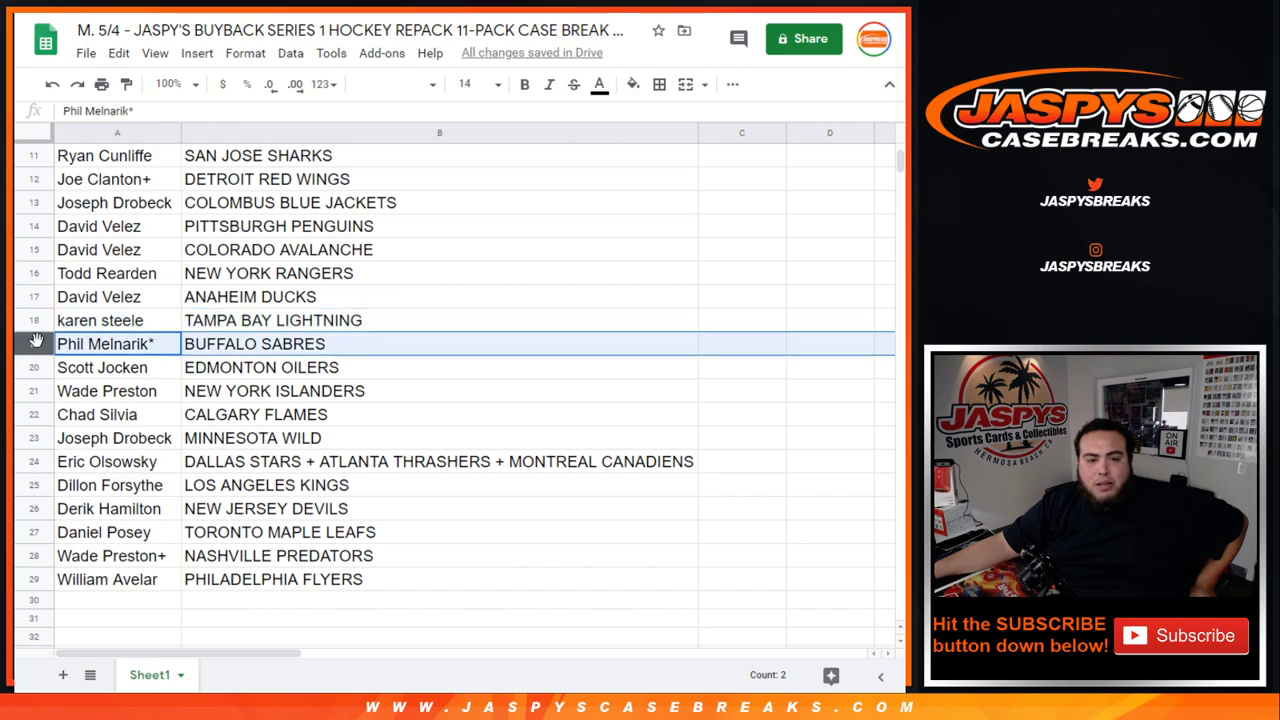
pyautogui.click(36, 368)
pyautogui.click(35, 390)
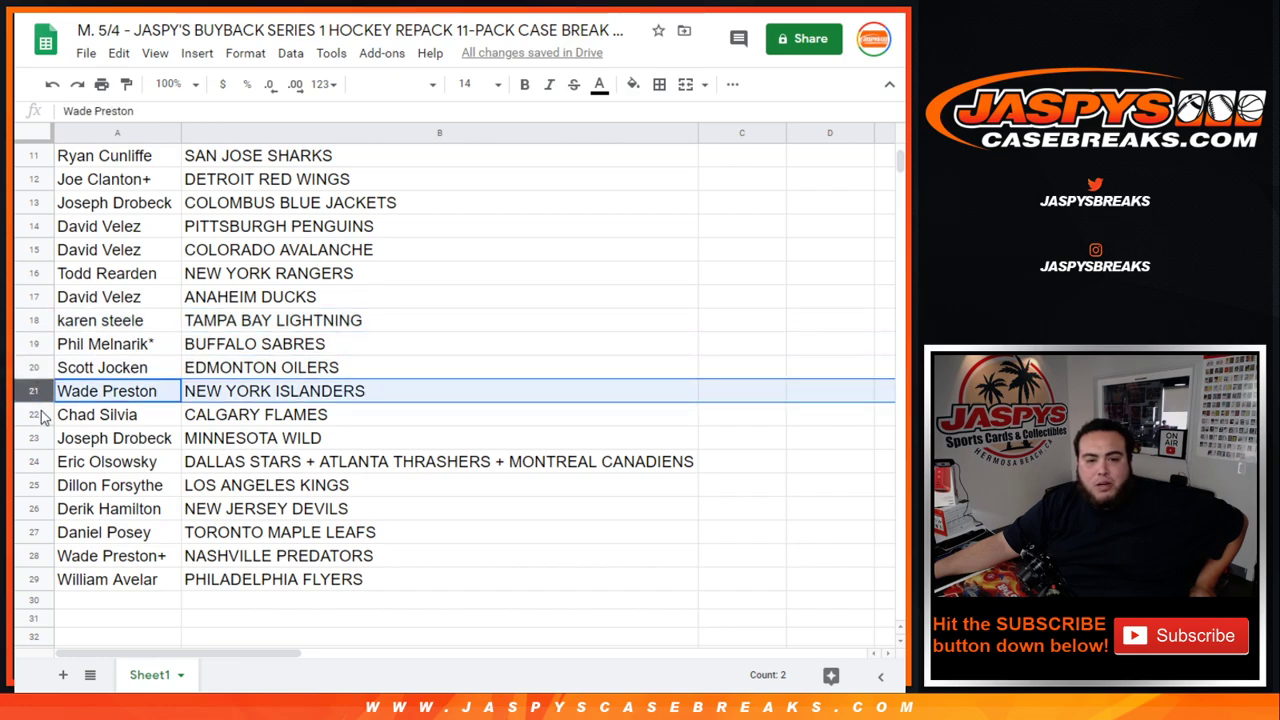
pyautogui.click(38, 415)
pyautogui.click(40, 439)
pyautogui.click(48, 462)
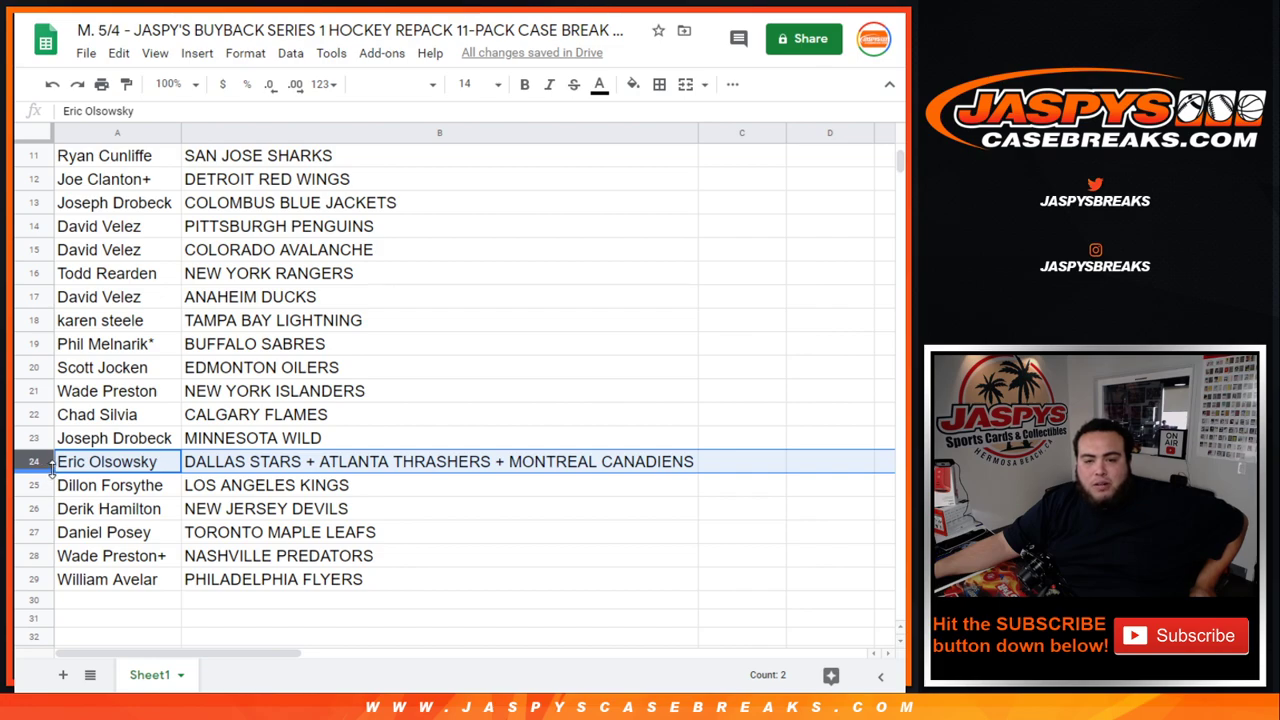
pyautogui.click(36, 484)
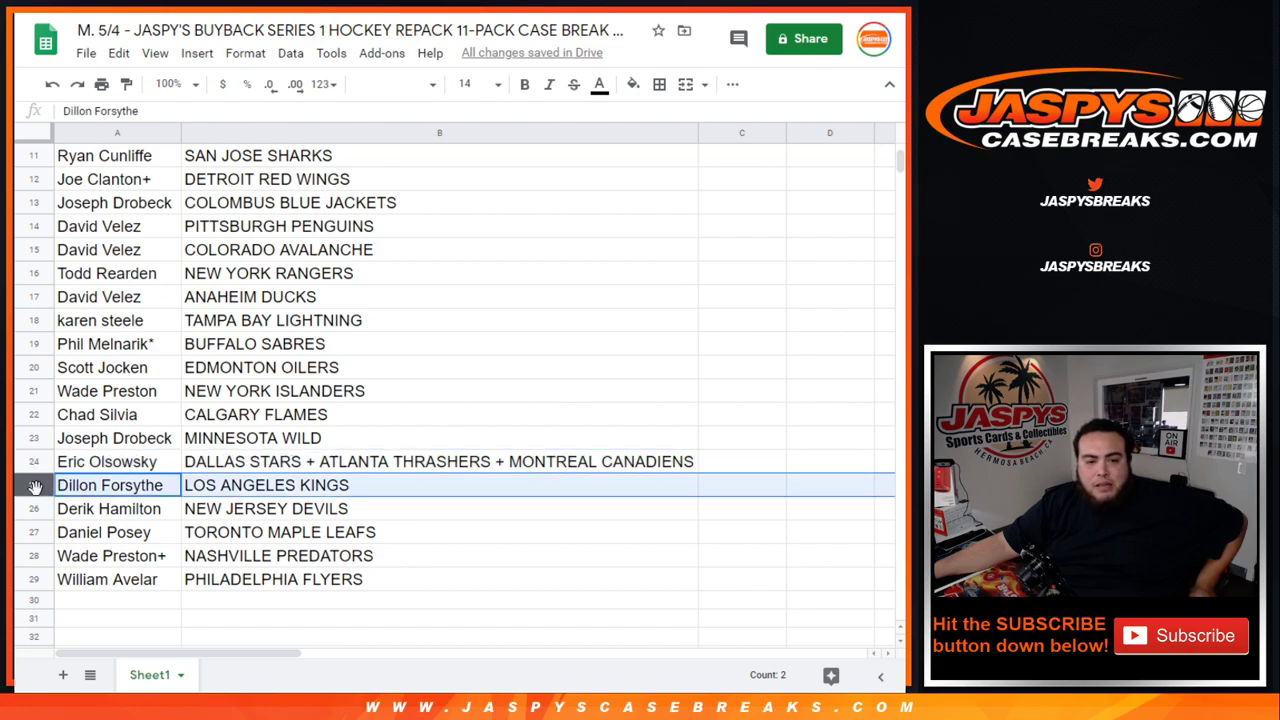
pyautogui.click(35, 508)
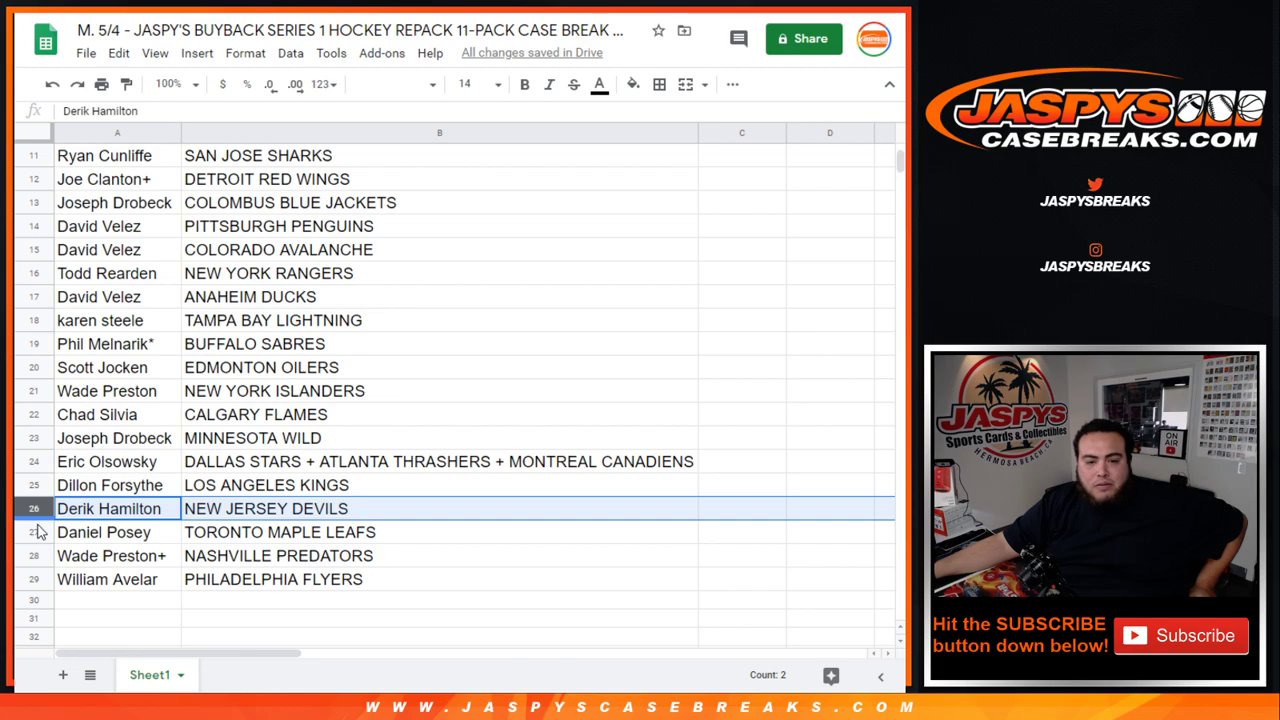
pyautogui.click(36, 531)
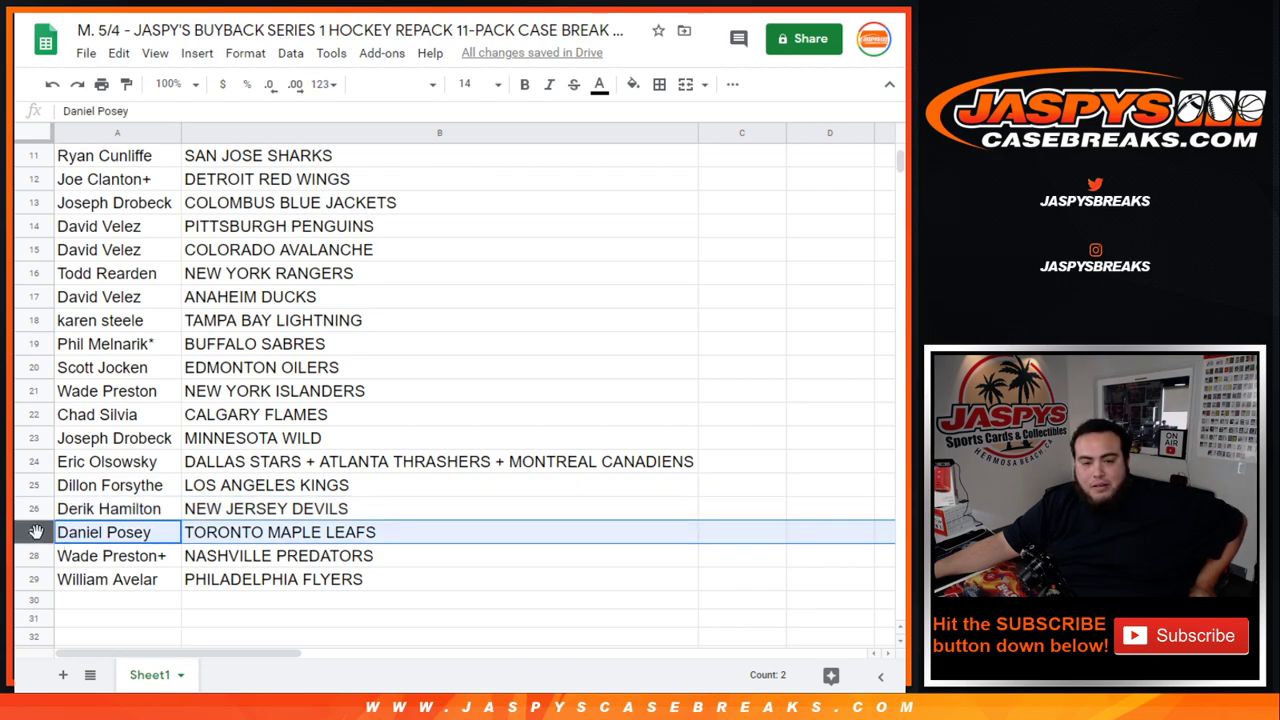
pyautogui.click(34, 485)
pyautogui.click(35, 527)
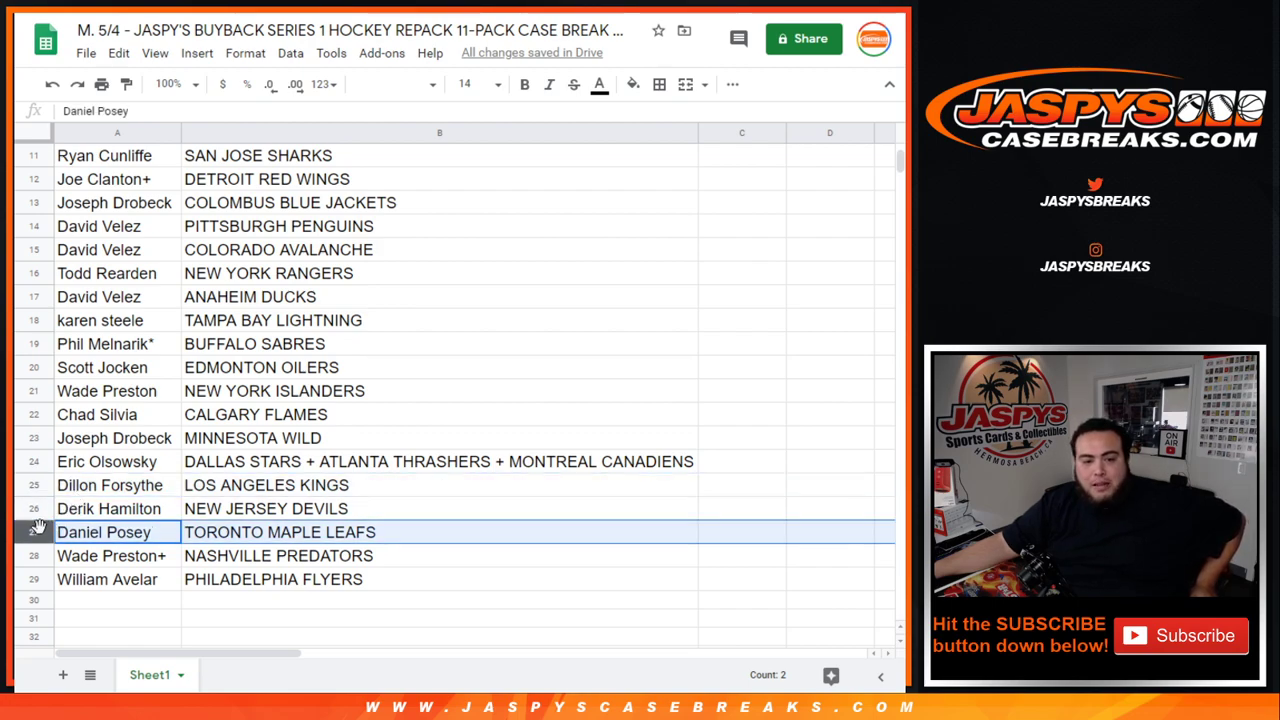
pyautogui.click(35, 555)
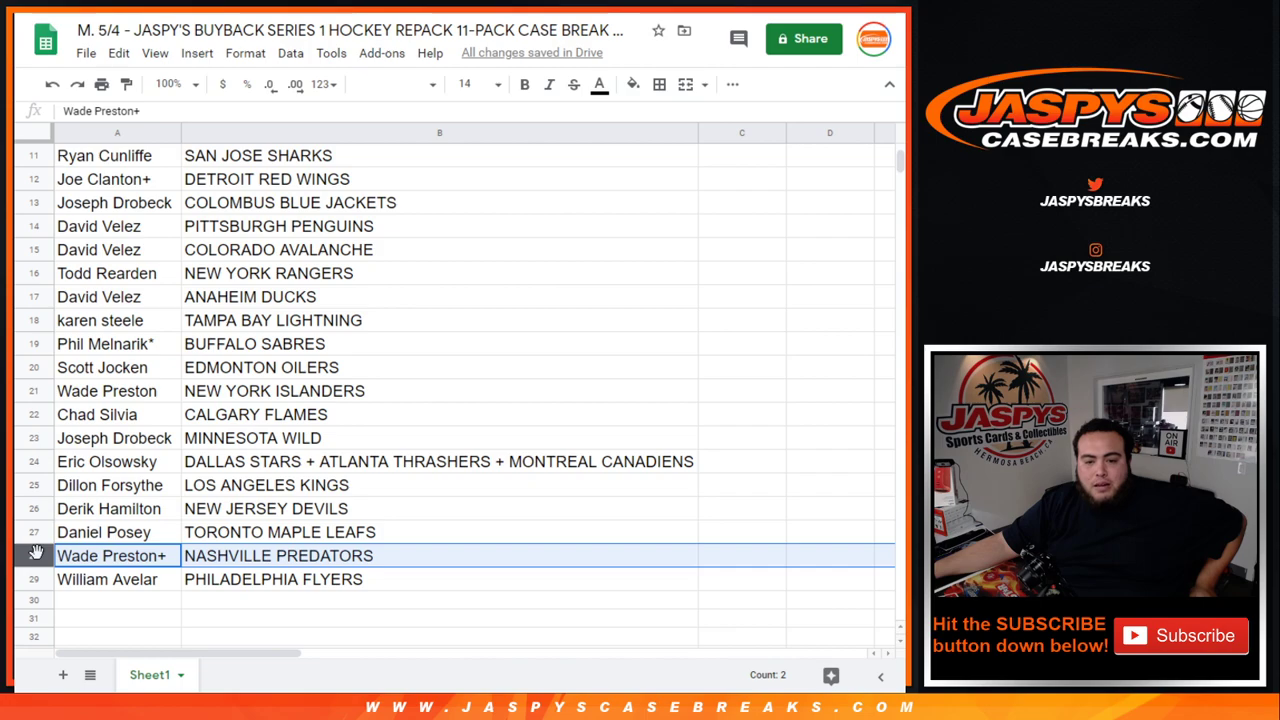
pyautogui.click(33, 578)
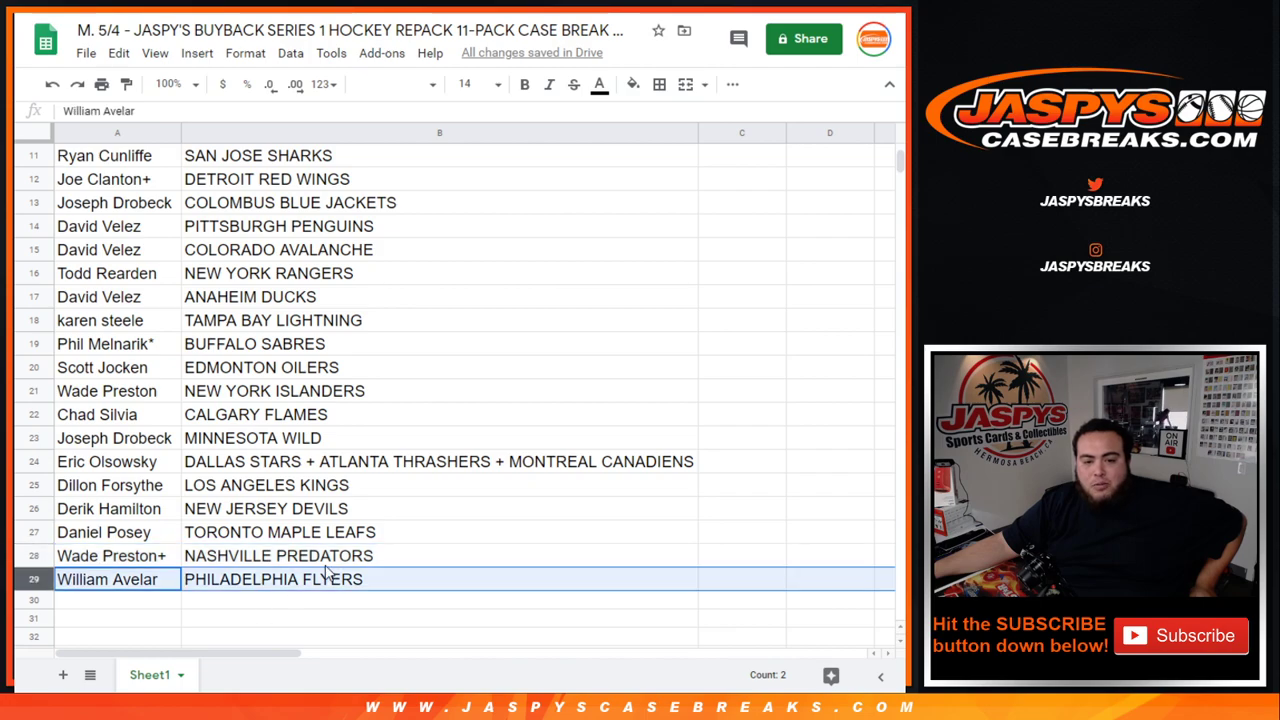
# Sort the whole sheet alphabetically from A to Z by the team names in column B
pyautogui.scroll(4, 458, 569)
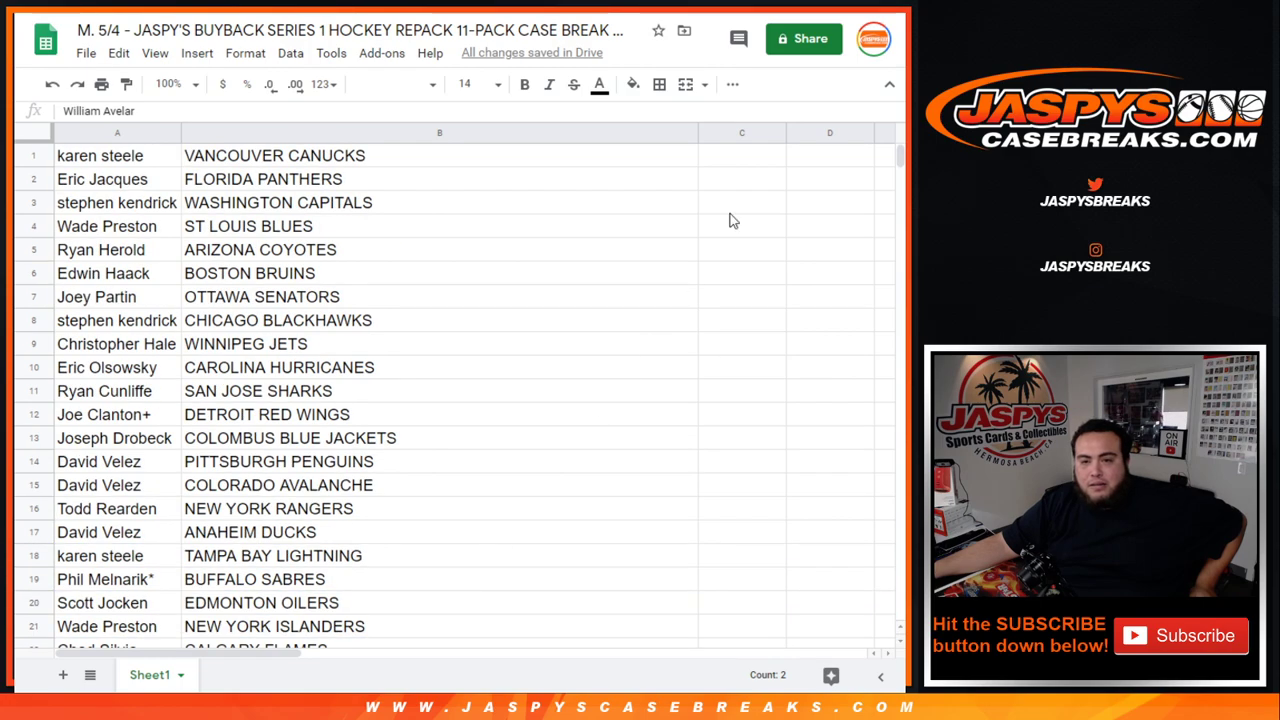
pyautogui.rightClick(690, 135)
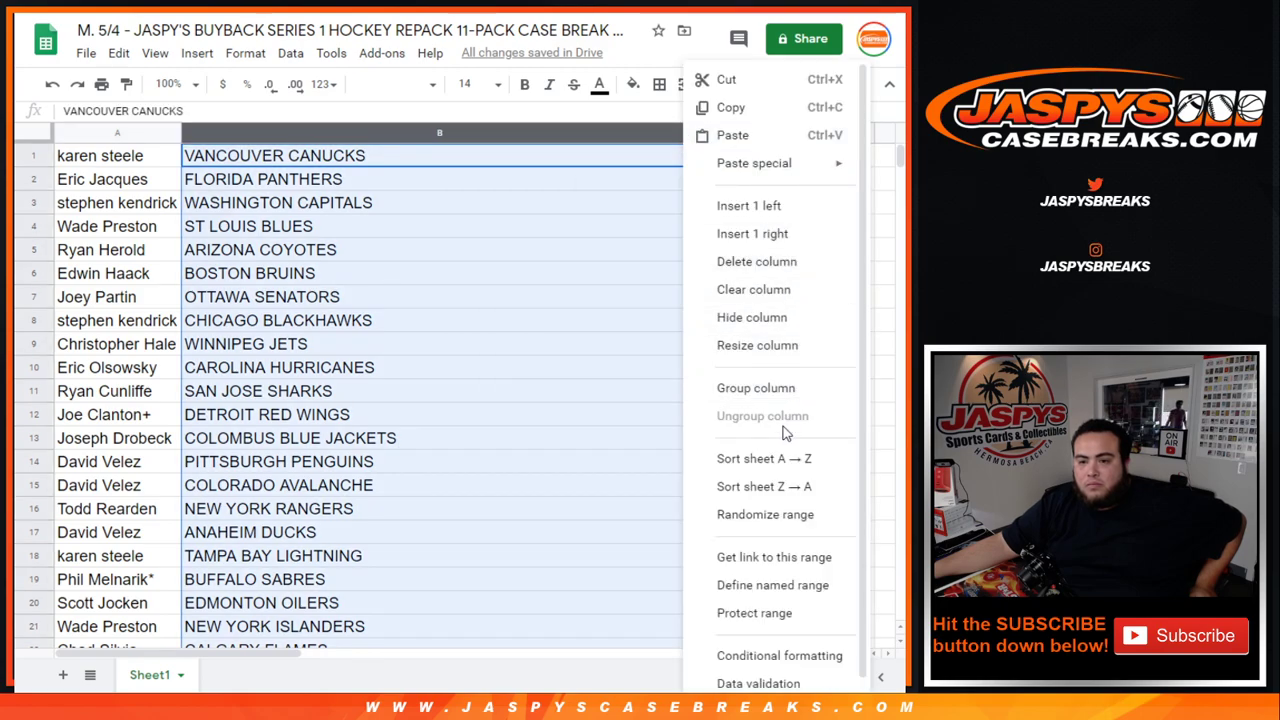
pyautogui.click(745, 458)
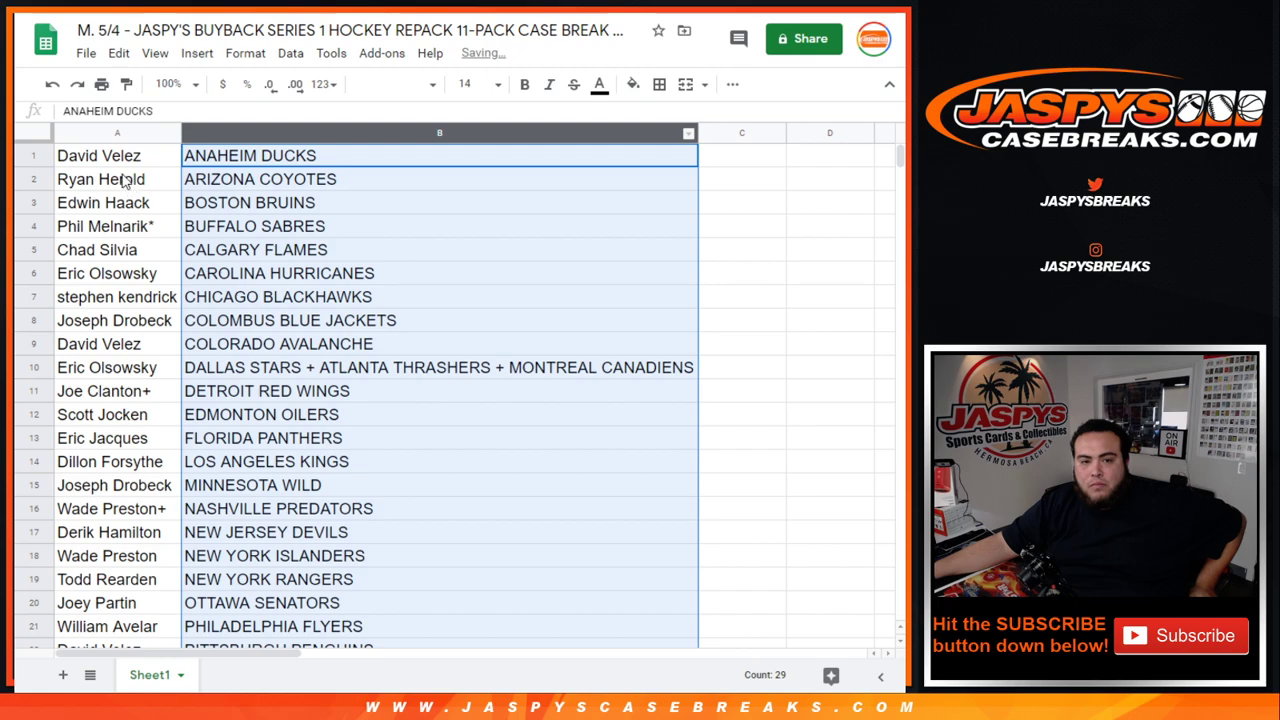
# Apply borders to all cells of the participant and team table in A1:B29 and center its text horizontally
pyautogui.moveTo(257, 213); pyautogui.dragTo(327, 454)
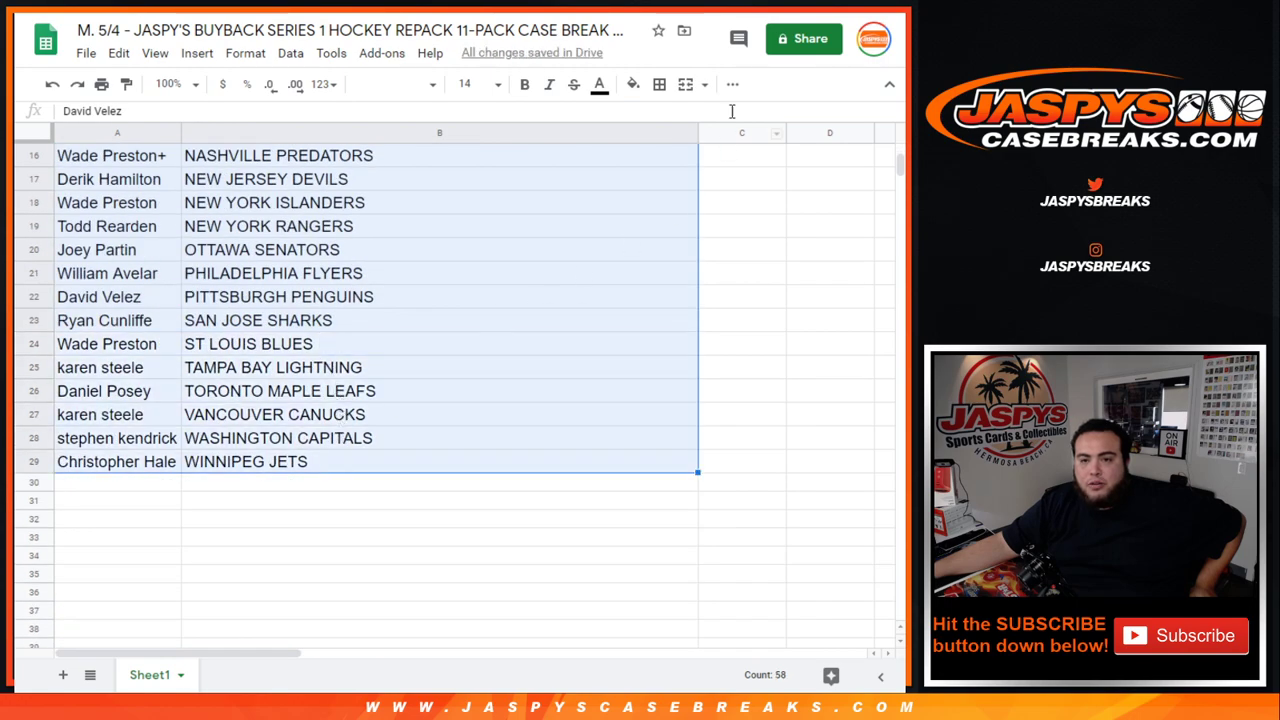
pyautogui.click(660, 84)
pyautogui.click(665, 120)
pyautogui.click(732, 84)
pyautogui.click(470, 116)
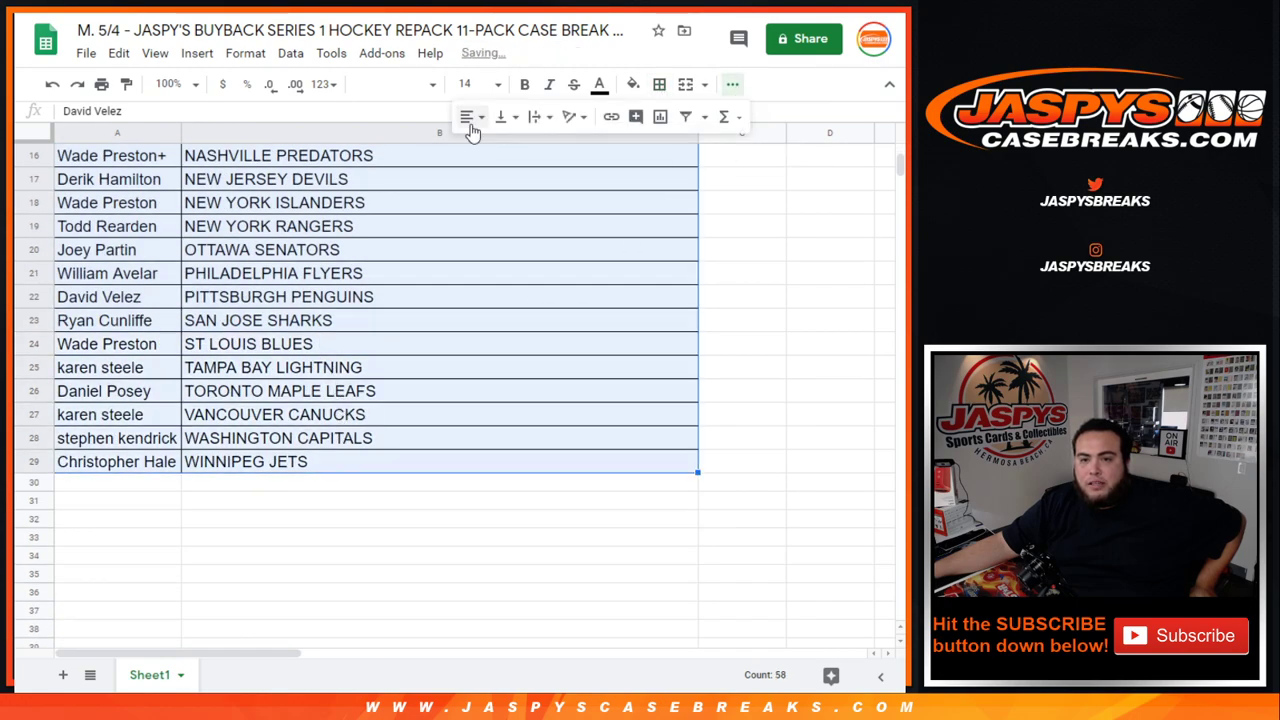
pyautogui.click(492, 147)
pyautogui.scroll(5, 492, 300)
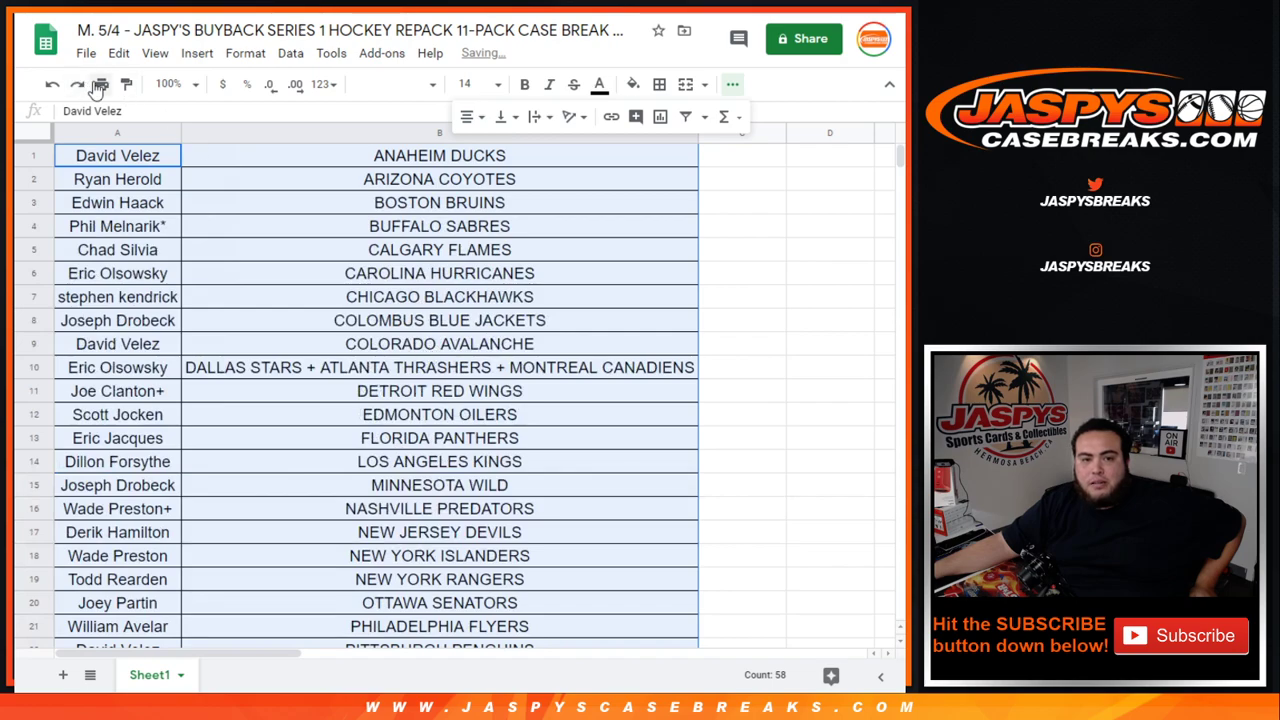
# Set up printing of the current sheet in portrait orientation with the workbook title in the header
pyautogui.click(101, 84)
pyautogui.click(782, 246)
pyautogui.click(714, 470)
pyautogui.click(706, 534)
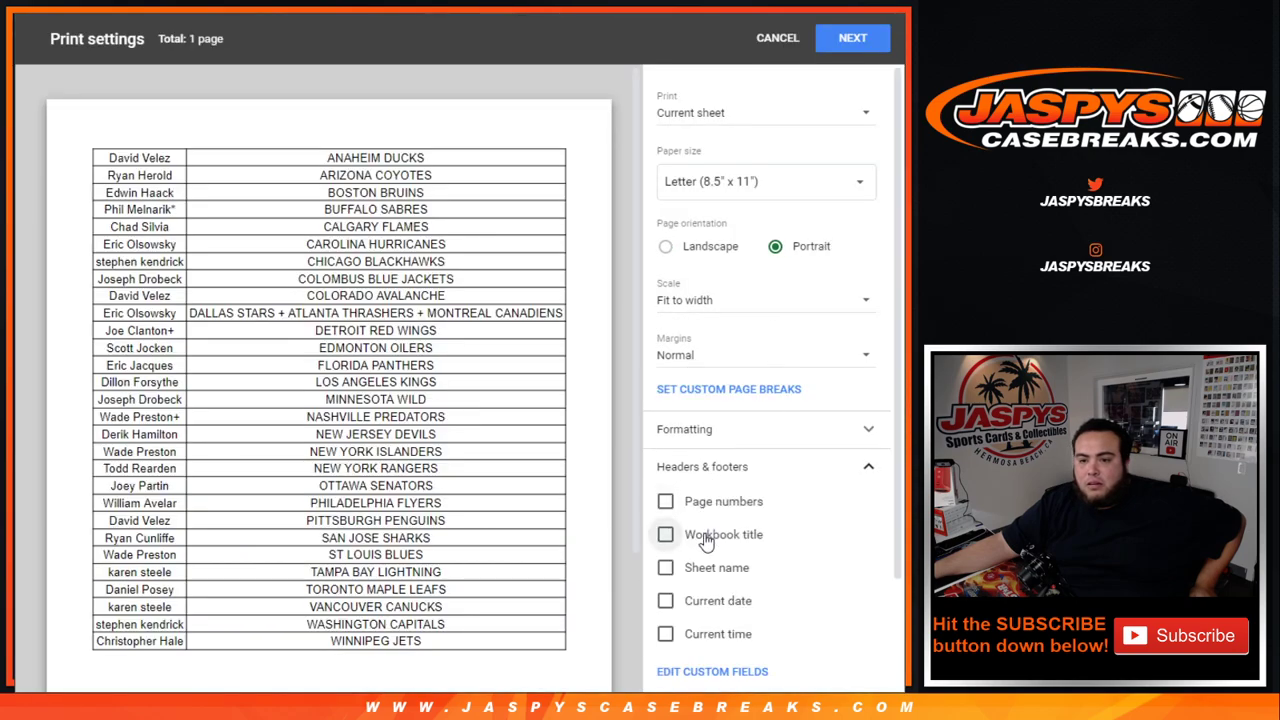
# Switch to RANDOM.ORG to show the randomized number list, return to the print settings and print one copy of all pages
pyautogui.hotkey('alt', 'Tab')
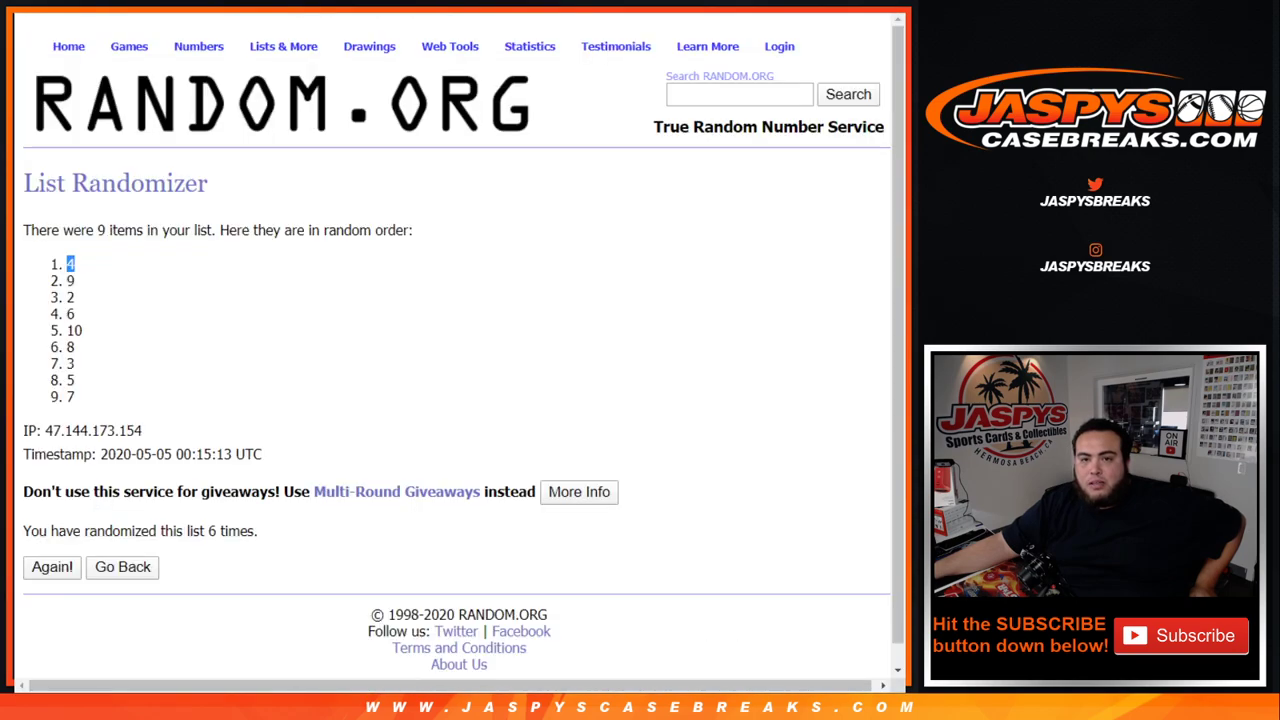
pyautogui.hotkey('alt', 'Tab')
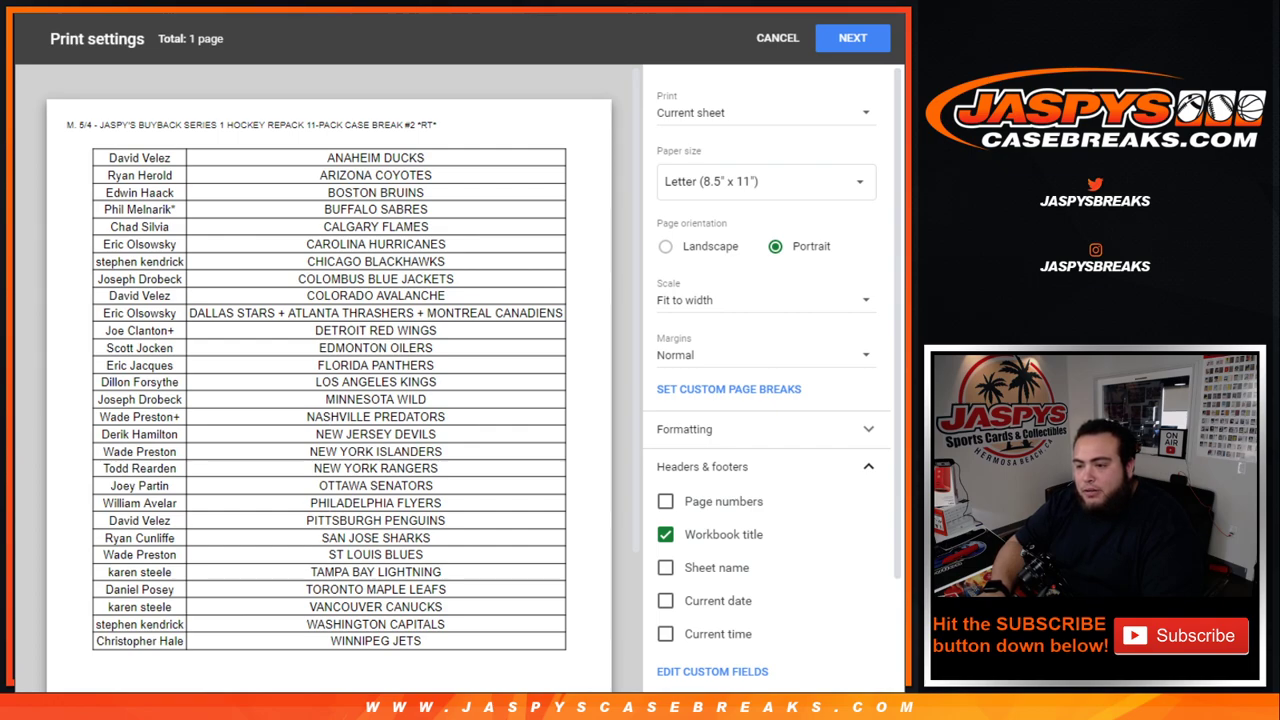
pyautogui.click(860, 46)
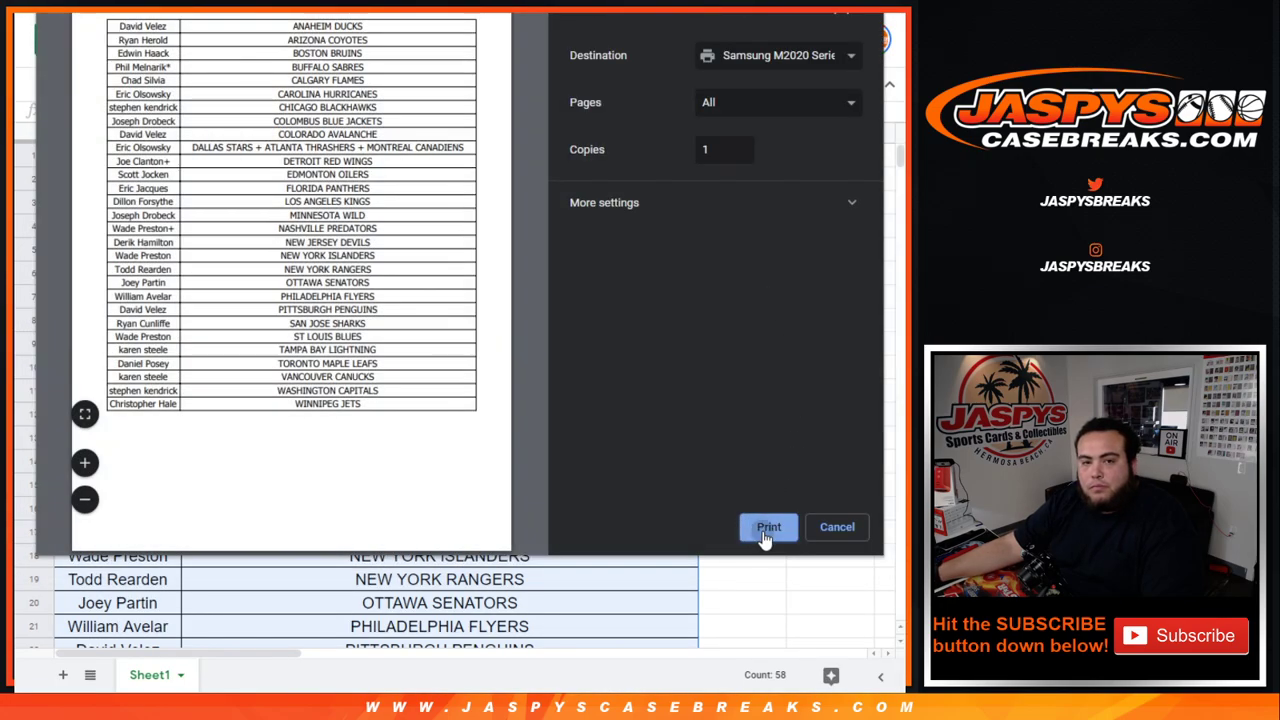
pyautogui.click(766, 530)
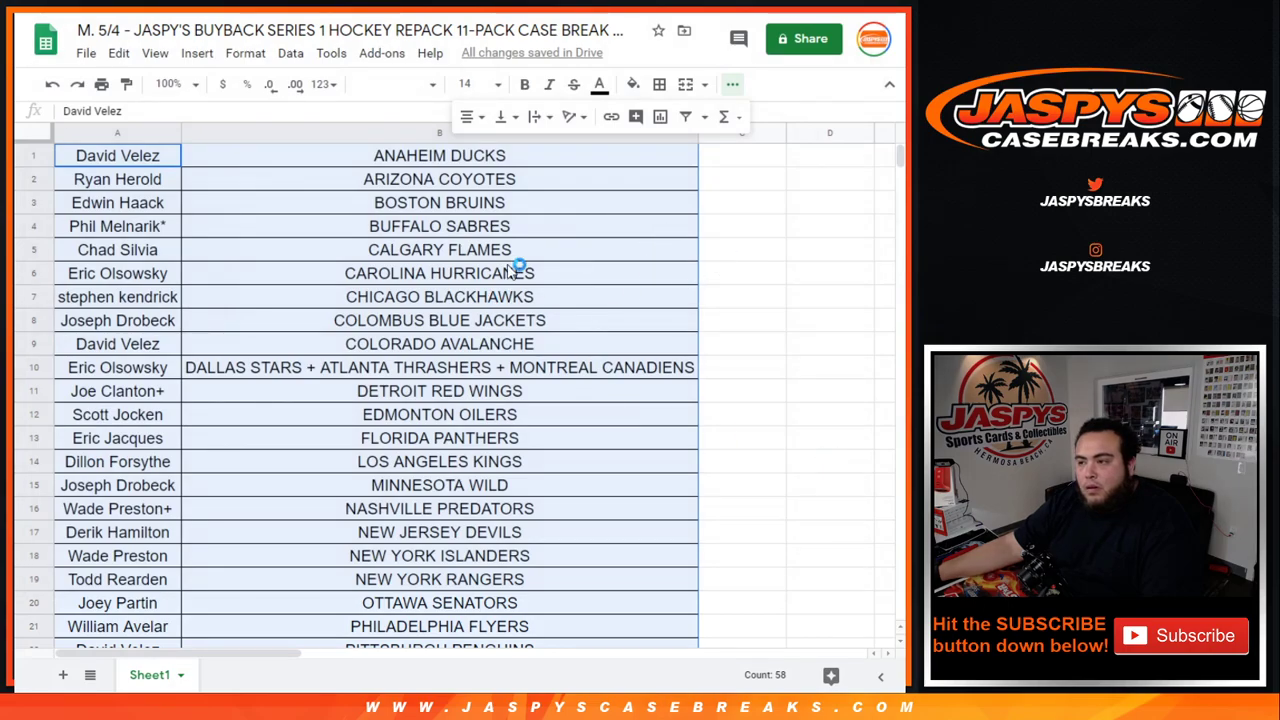